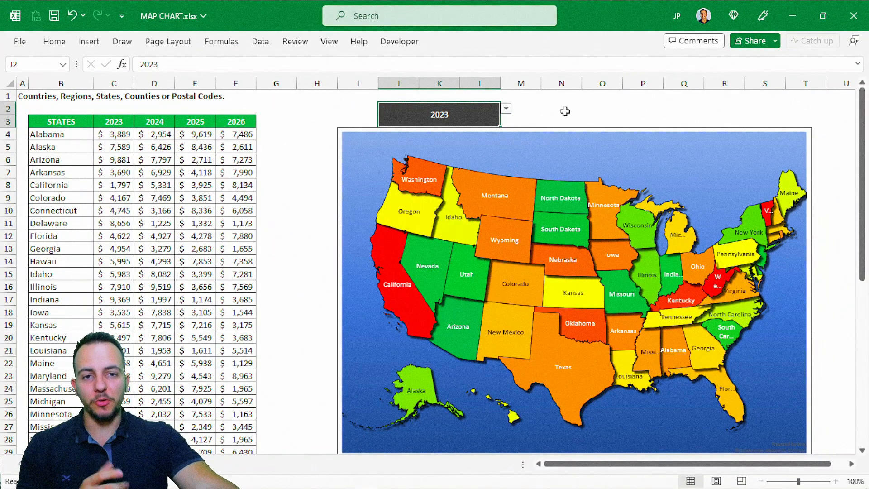
# Step: Switch the year shown by the finished map between other years using its year selector cell
pyautogui.click(506, 108)
pyautogui.click(447, 144)
pyautogui.click(506, 108)
pyautogui.click(448, 154)
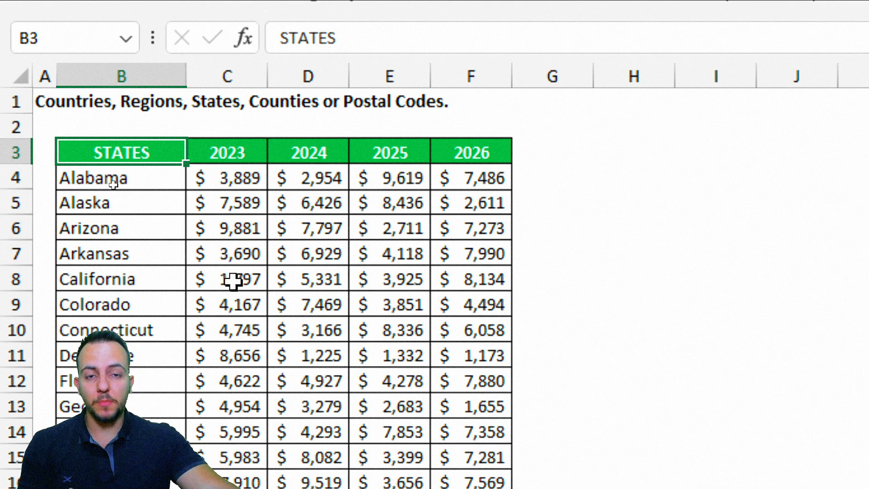
# Step: Examine the state names and the 2023 values that supply the map chart's data
pyautogui.click(139, 81)
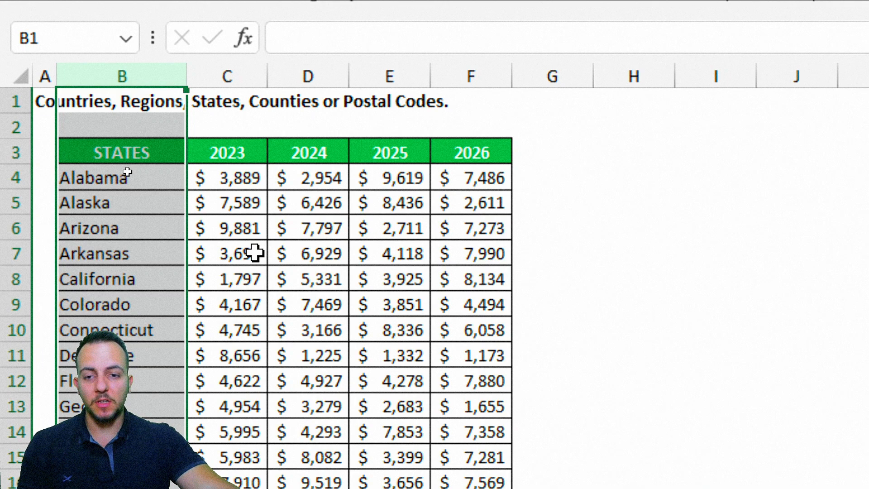
pyautogui.click(213, 76)
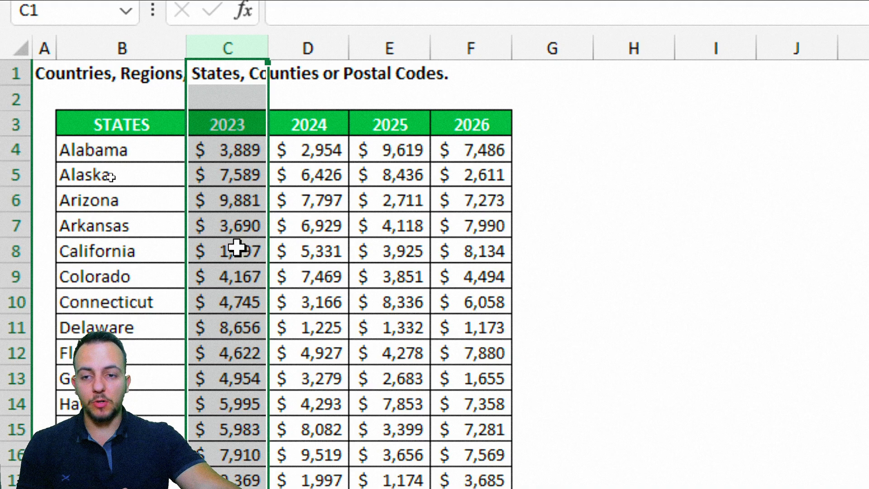
pyautogui.click(122, 48)
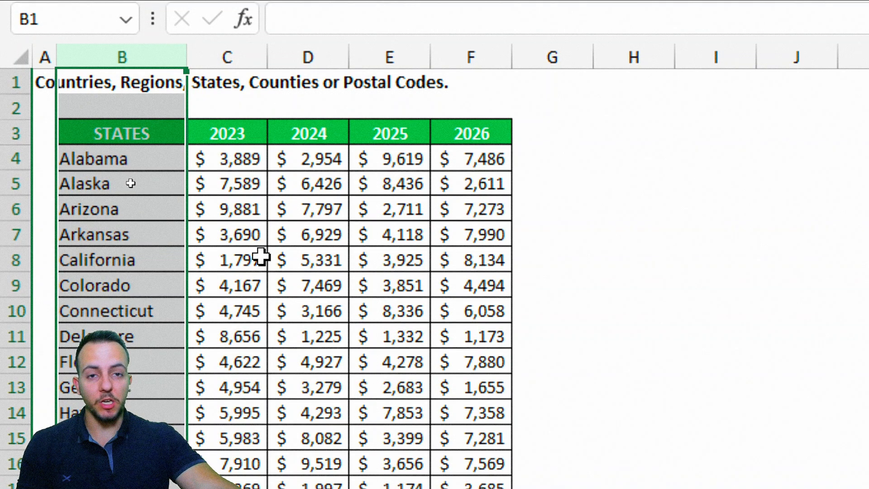
pyautogui.click(234, 56)
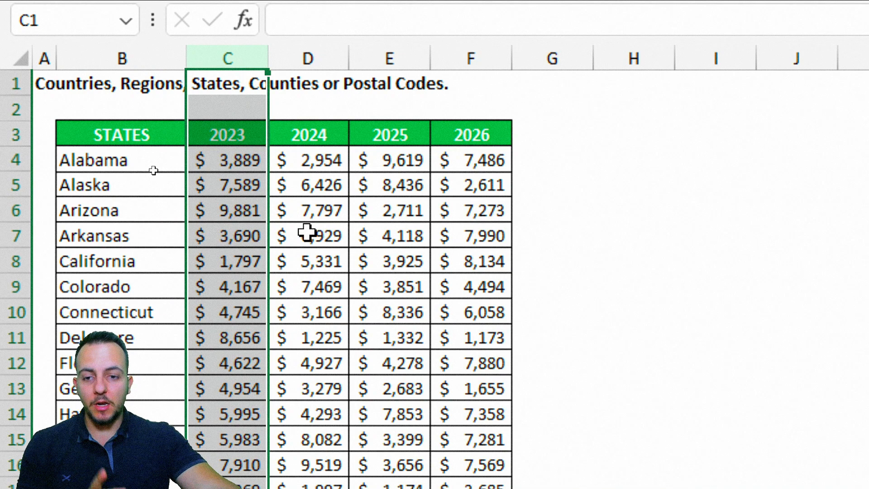
pyautogui.click(118, 132)
pyautogui.moveTo(118, 131); pyautogui.dragTo(241, 314)
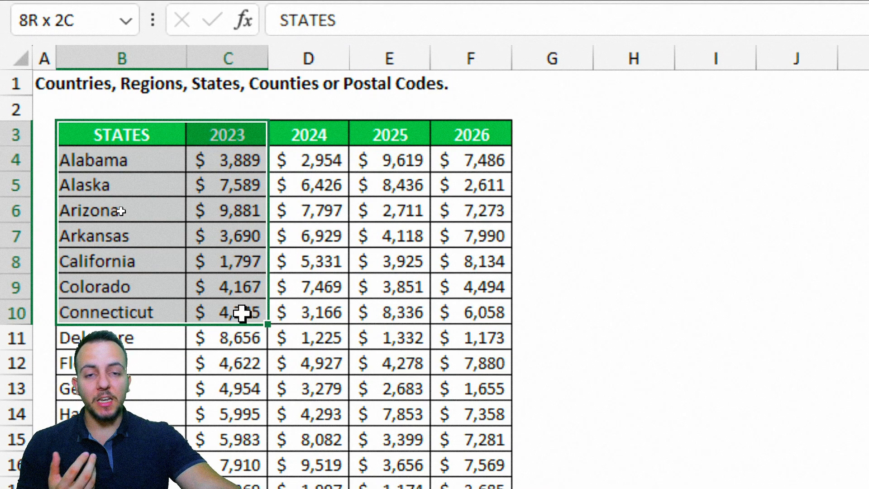
pyautogui.click(147, 129)
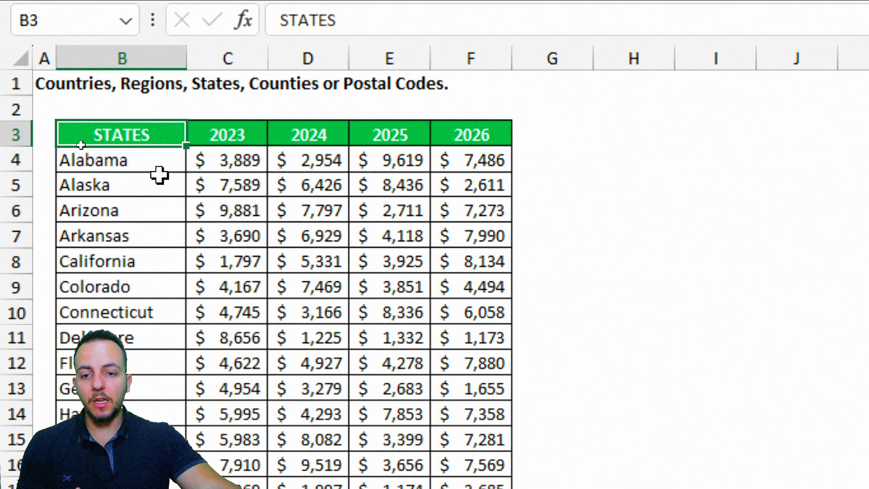
pyautogui.hotkey('ctrl', '2')
pyautogui.moveTo(199, 114)
pyautogui.mouseDown()
pyautogui.moveTo(292, 145)
pyautogui.moveTo(513, 154)
pyautogui.moveTo(732, 178)
pyautogui.mouseUp()
pyautogui.moveTo(699, 132); pyautogui.dragTo(695, 186)
pyautogui.hotkey('ctrl', 'z')
pyautogui.hotkey('ctrl', 'z')
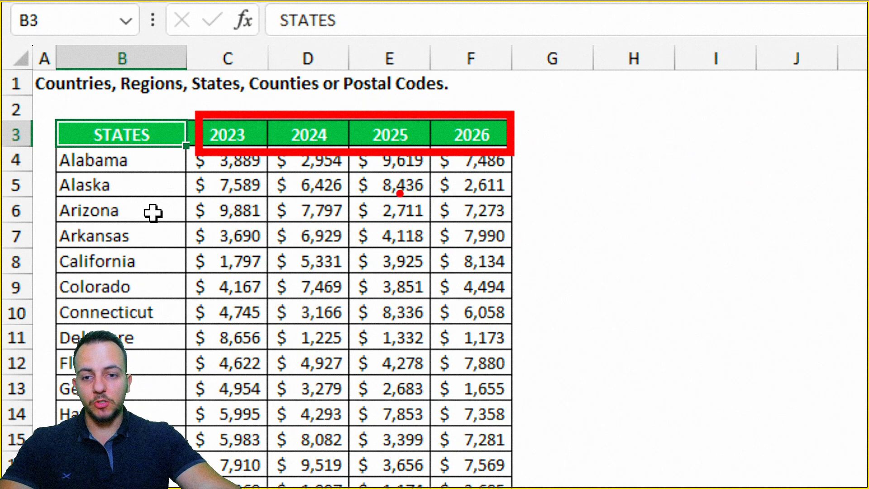
pyautogui.hotkey('ctrl', 'z')
pyautogui.moveTo(179, 114); pyautogui.dragTo(519, 347)
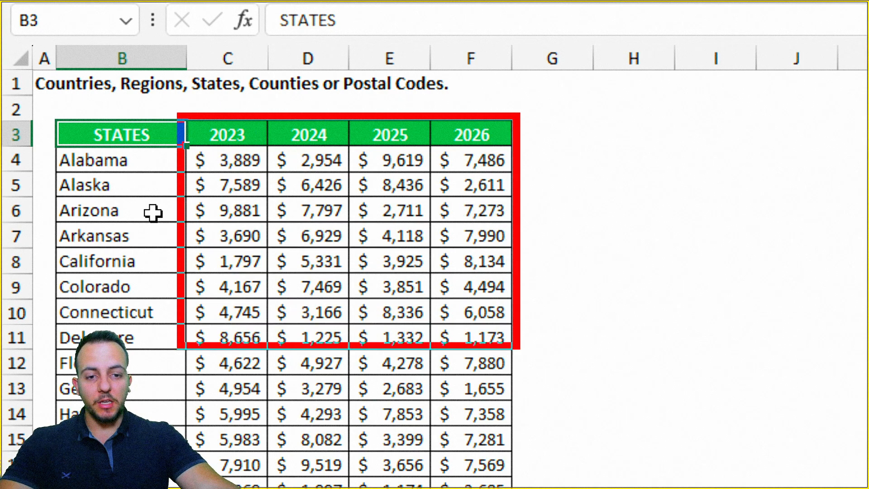
pyautogui.moveTo(532, 260); pyautogui.dragTo(624, 203)
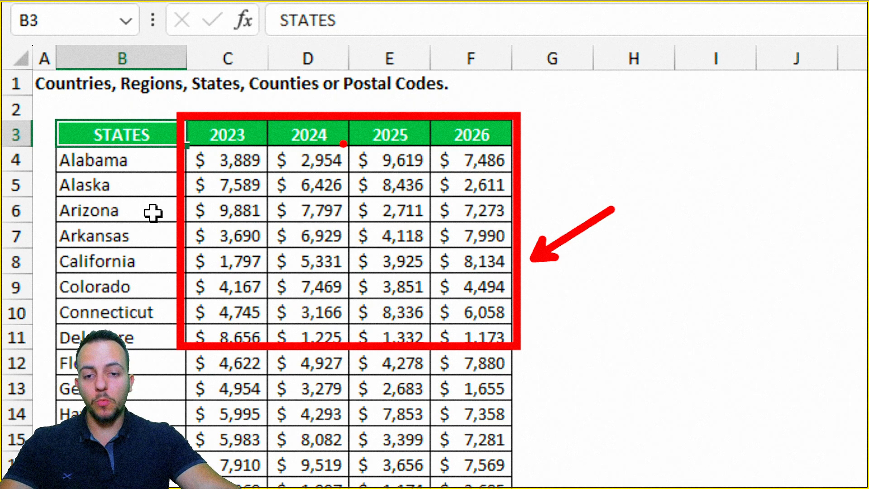
pyautogui.hotkey('ctrl', 'z')
pyautogui.hotkey('ctrl', 'z')
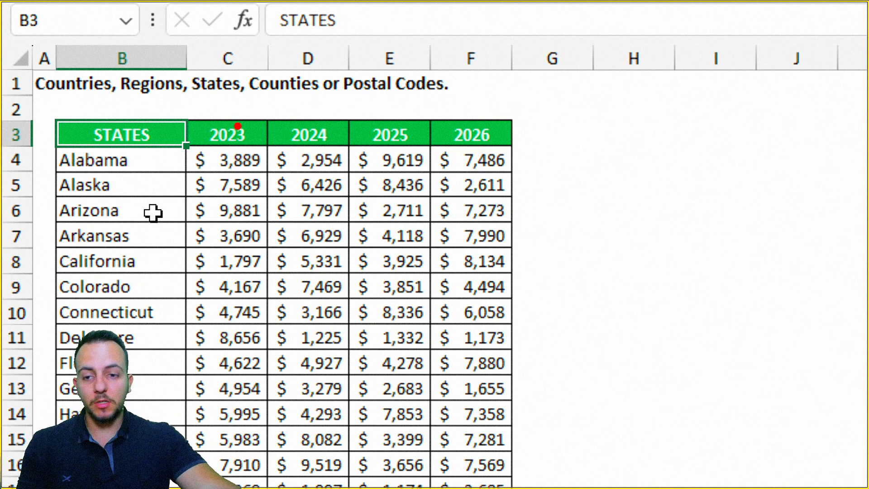
pyautogui.moveTo(52, 108)
pyautogui.mouseDown()
pyautogui.moveTo(186, 213)
pyautogui.moveTo(266, 316)
pyautogui.moveTo(270, 386)
pyautogui.mouseUp()
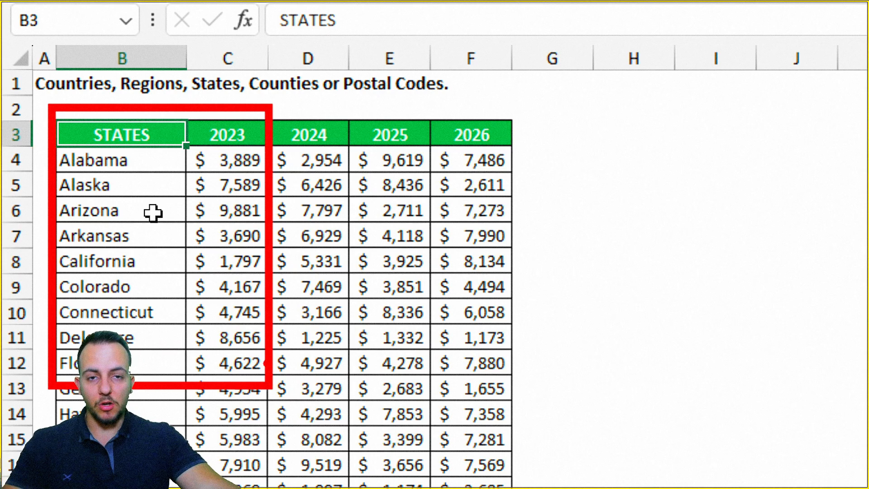
pyautogui.press('Escape')
# Step: Insert a Filled Map chart from the STATES and 2023 columns, including their headers and all state rows
pyautogui.moveTo(151, 130)
pyautogui.mouseDown()
pyautogui.moveTo(198, 133)
pyautogui.moveTo(224, 287)
pyautogui.moveTo(226, 488)
pyautogui.mouseUp()
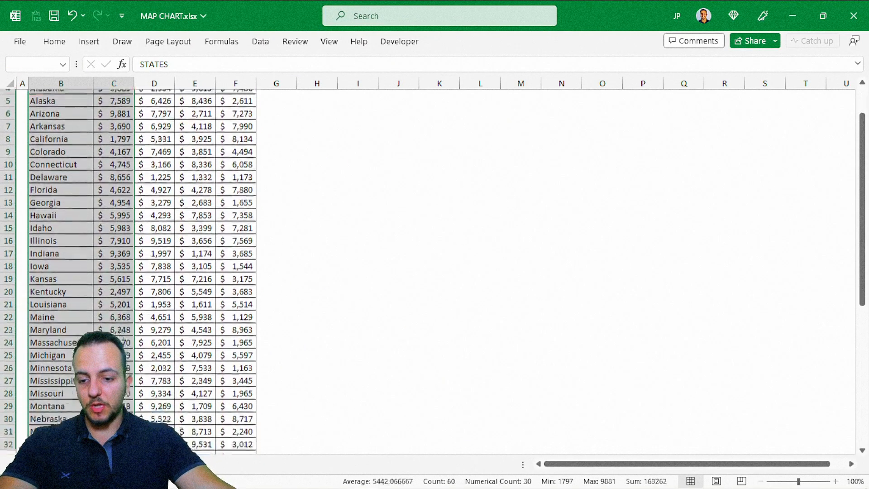
pyautogui.moveTo(114, 459); pyautogui.dragTo(114, 440)
pyautogui.scroll(9, 176, 269)
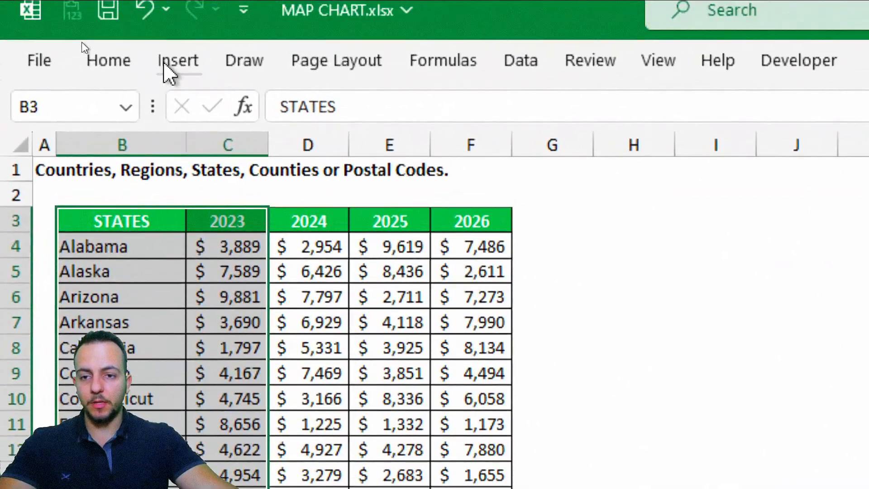
pyautogui.click(178, 15)
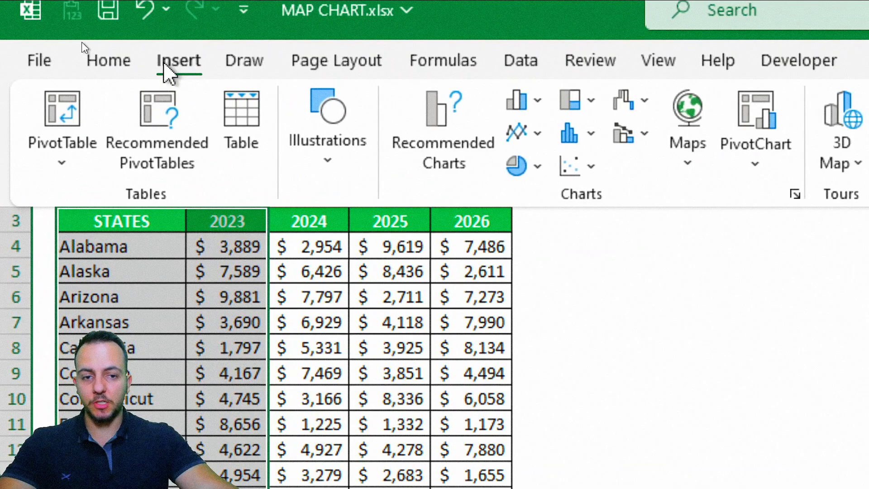
pyautogui.click(701, 156)
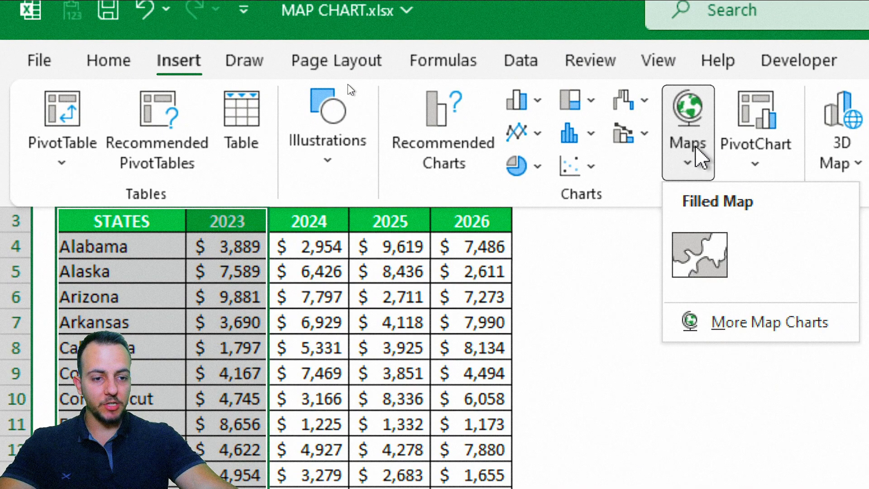
pyautogui.click(709, 244)
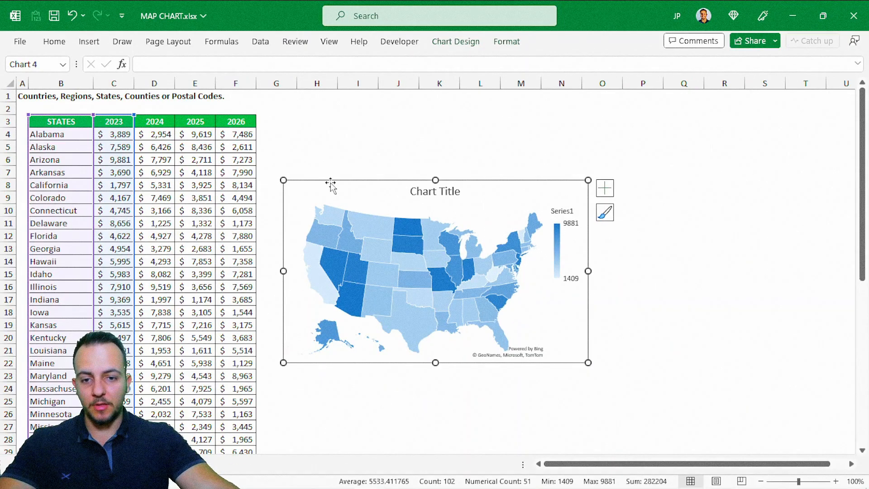
# Step: Move the map chart to the right of the table and enlarge it to span about columns J to T
pyautogui.moveTo(660, 346); pyautogui.dragTo(815, 276)
pyautogui.click(408, 148)
pyautogui.moveTo(377, 157); pyautogui.dragTo(420, 125)
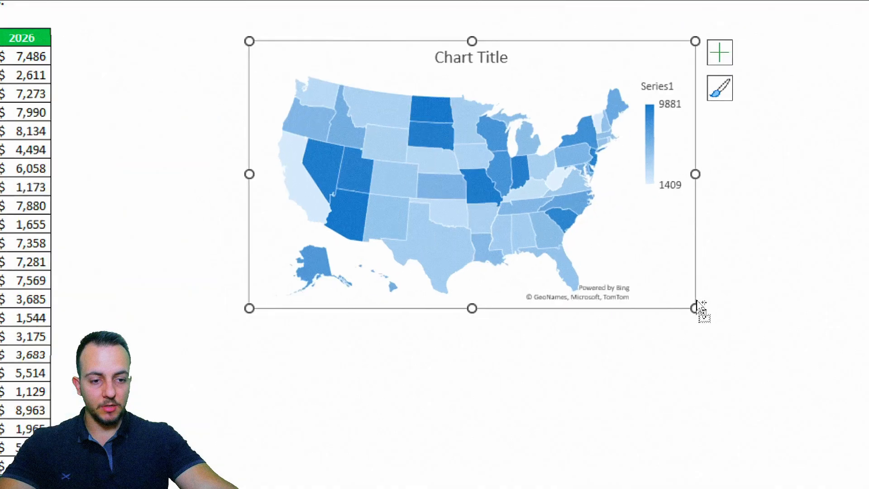
pyautogui.moveTo(696, 306); pyautogui.dragTo(797, 439)
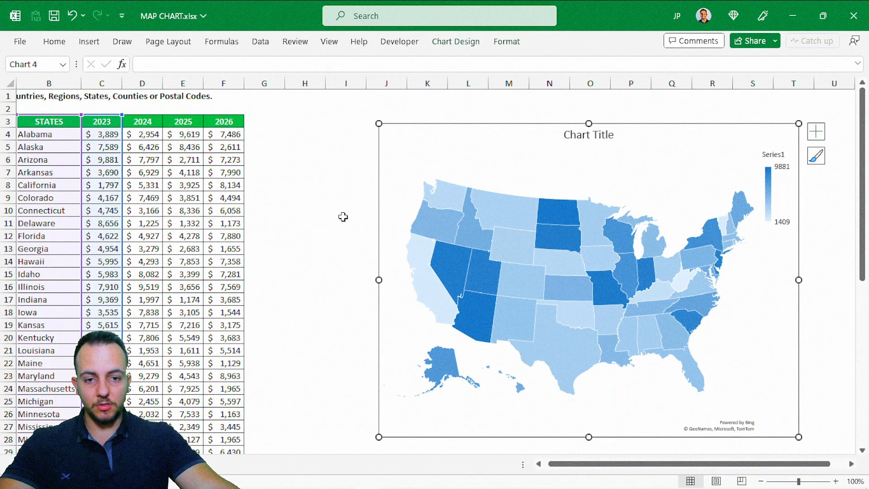
pyautogui.moveTo(378, 123)
pyautogui.mouseDown()
pyautogui.moveTo(349, 139)
pyautogui.moveTo(355, 120)
pyautogui.moveTo(333, 127)
pyautogui.moveTo(363, 124)
pyautogui.mouseUp()
pyautogui.click(349, 145)
pyautogui.click(267, 148)
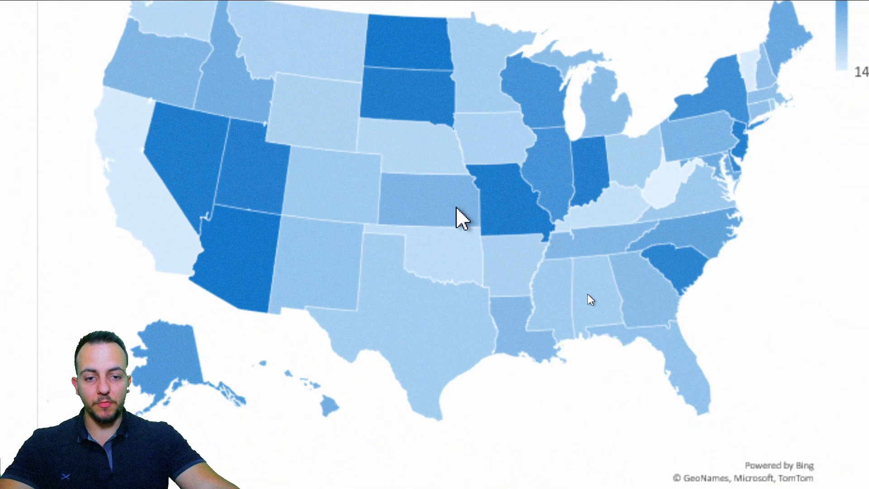
pyautogui.moveTo(458, 213)
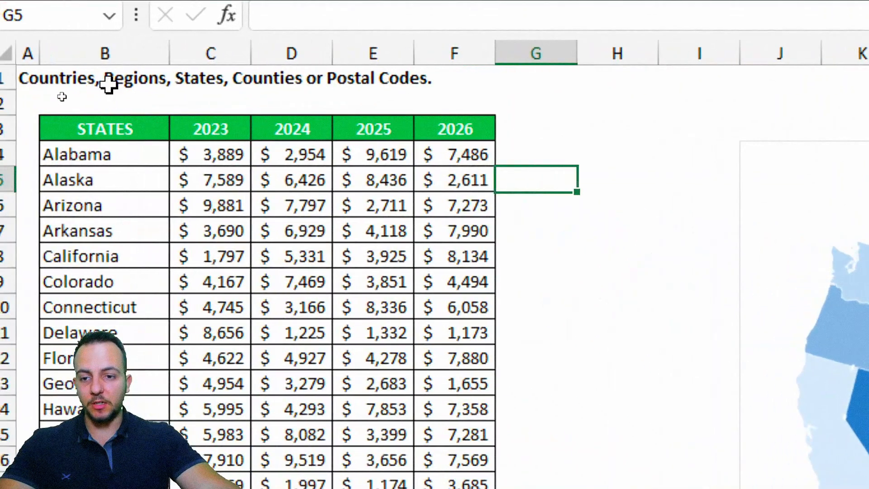
pyautogui.click(231, 53)
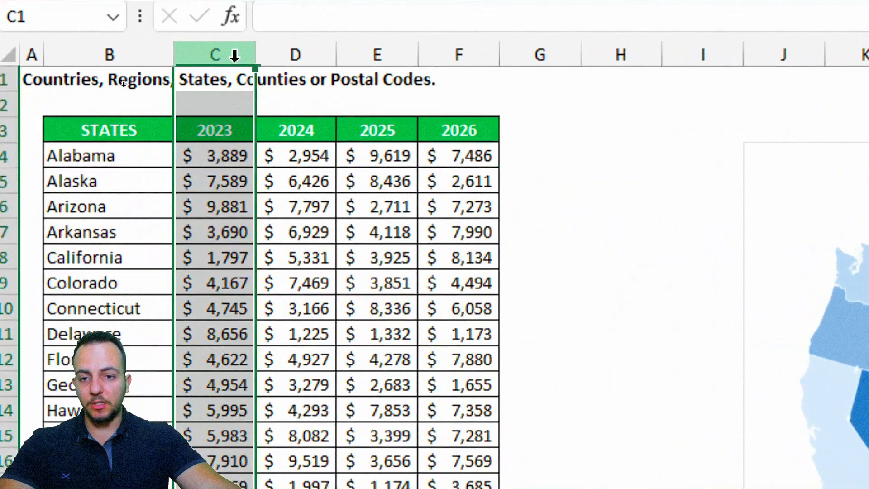
pyautogui.click(241, 130)
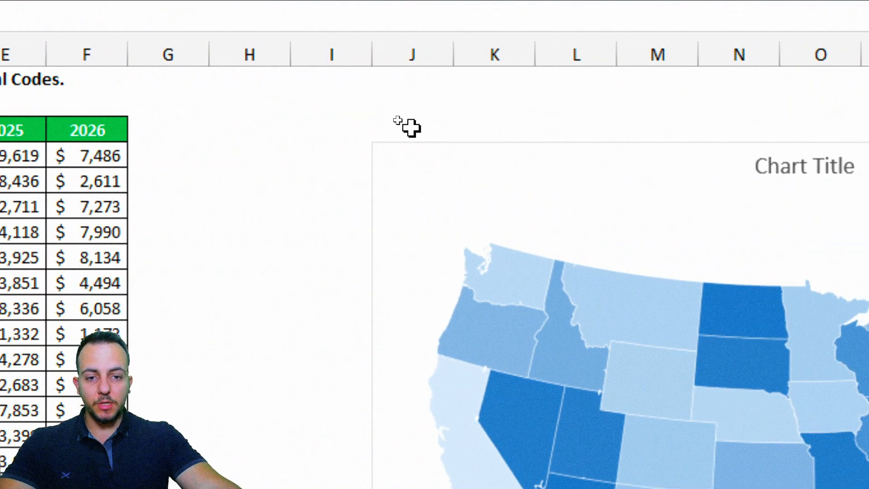
pyautogui.click(781, 129)
pyautogui.hotkey('ctrl', '2')
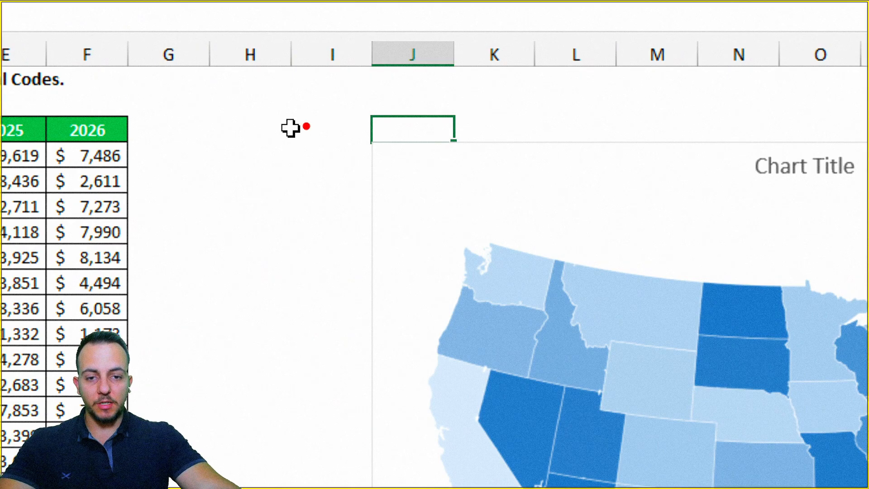
pyautogui.moveTo(377, 114)
pyautogui.mouseDown()
pyautogui.moveTo(615, 145)
pyautogui.moveTo(667, 166)
pyautogui.mouseUp()
pyautogui.moveTo(435, 166)
pyautogui.mouseDown()
pyautogui.moveTo(480, 181)
pyautogui.moveTo(753, 337)
pyautogui.mouseUp()
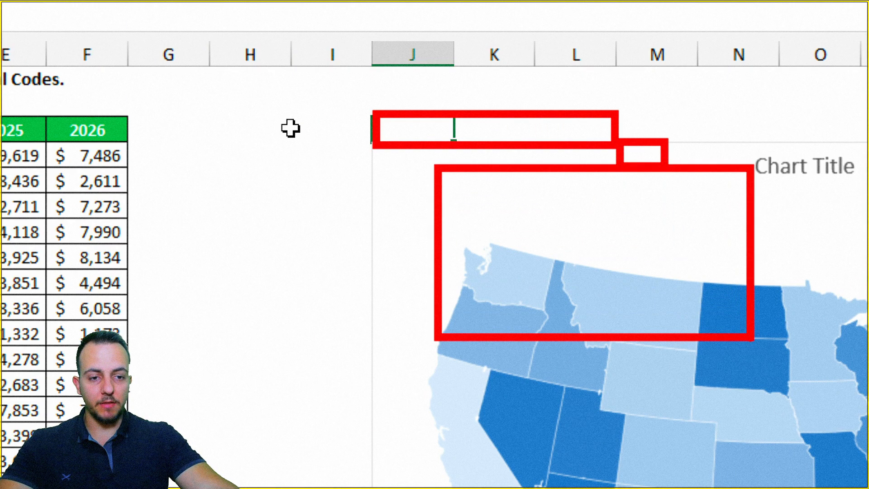
pyautogui.moveTo(506, 193); pyautogui.dragTo(555, 245)
pyautogui.moveTo(558, 195); pyautogui.dragTo(588, 222)
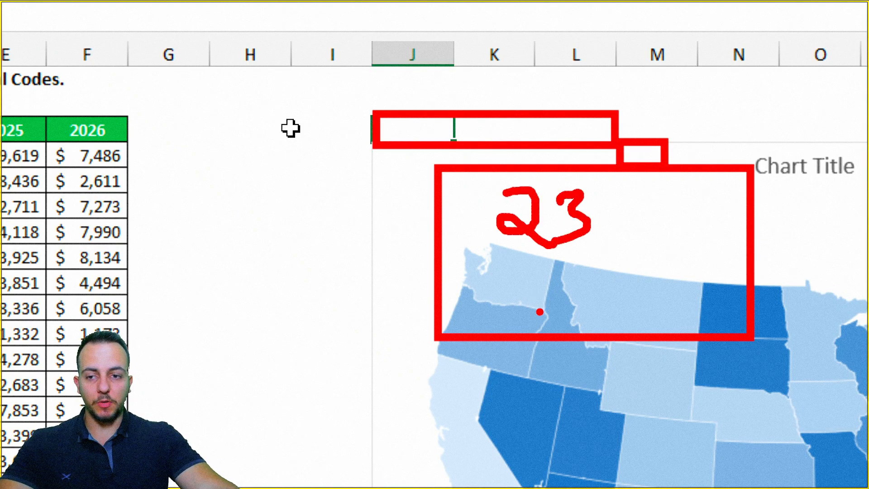
pyautogui.hotkey('ctrl', 'z')
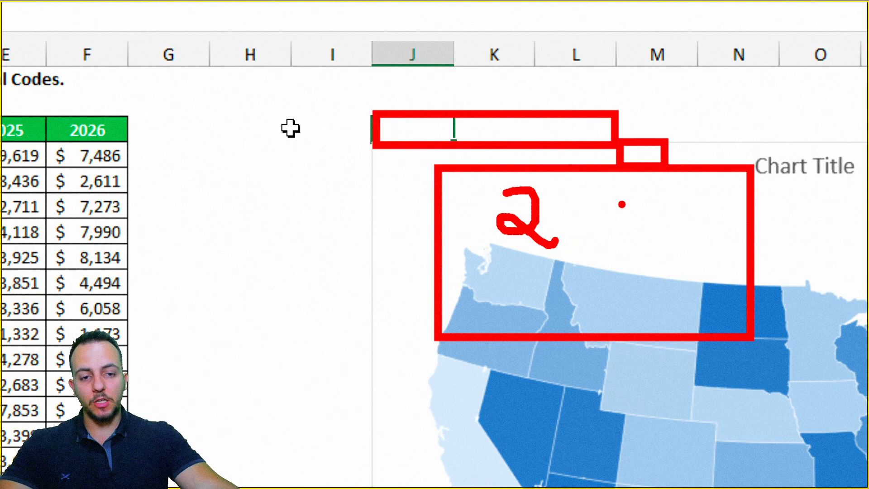
pyautogui.hotkey('ctrl', 'z')
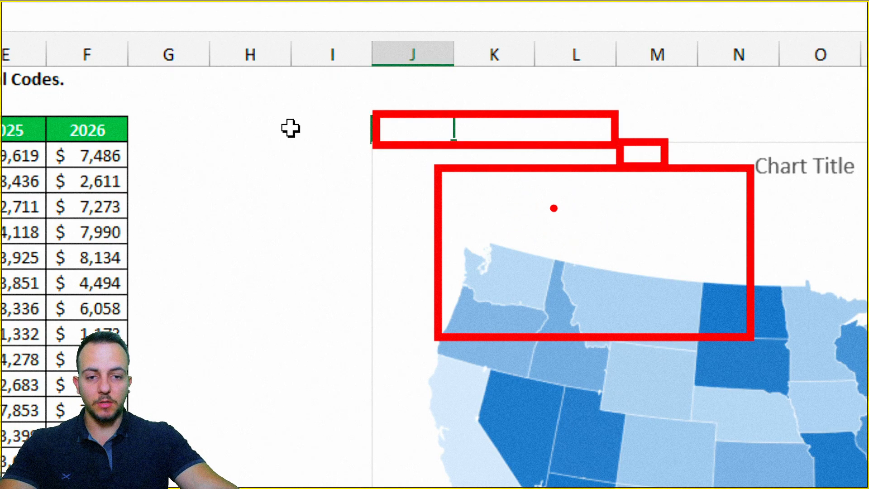
pyautogui.press('Escape')
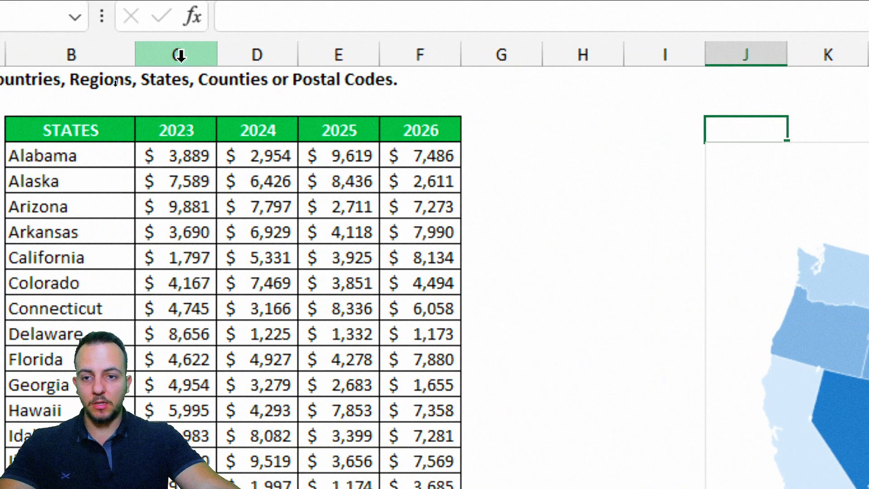
pyautogui.click(177, 54)
pyautogui.click(258, 53)
pyautogui.click(339, 54)
pyautogui.click(418, 53)
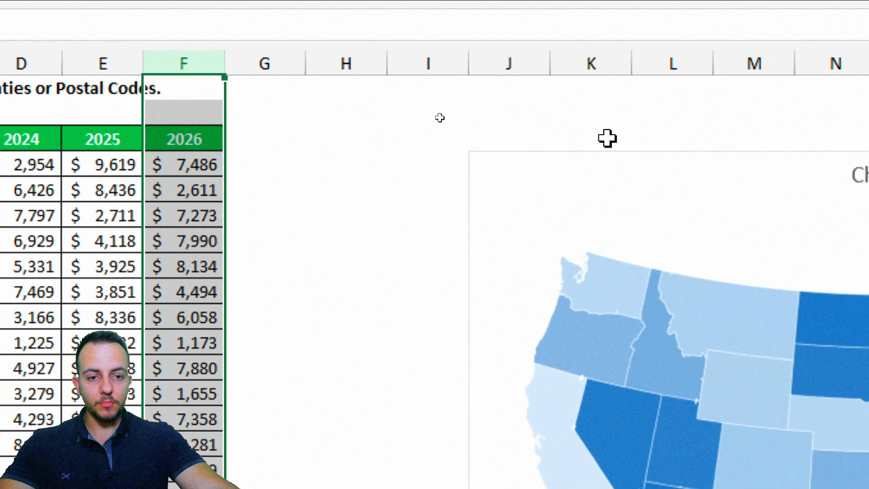
# Step: Merge and center cells J3:L3 directly above the map chart
pyautogui.click(842, 138)
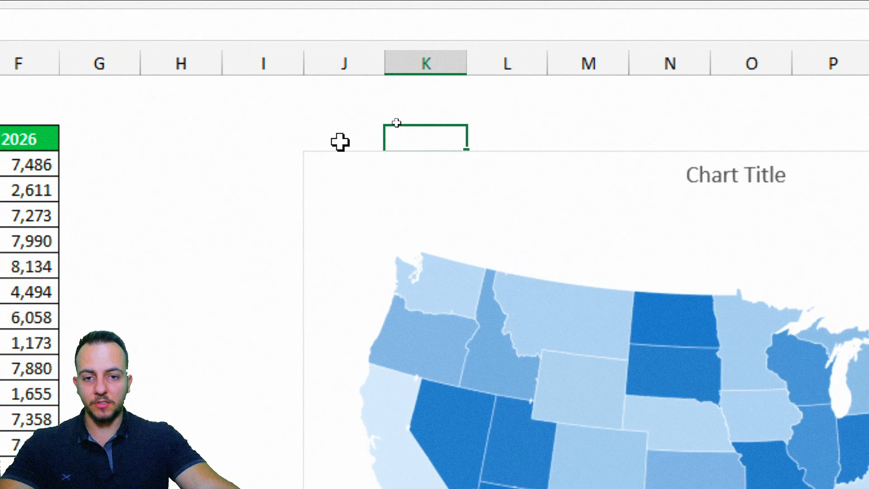
pyautogui.moveTo(340, 135); pyautogui.dragTo(508, 131)
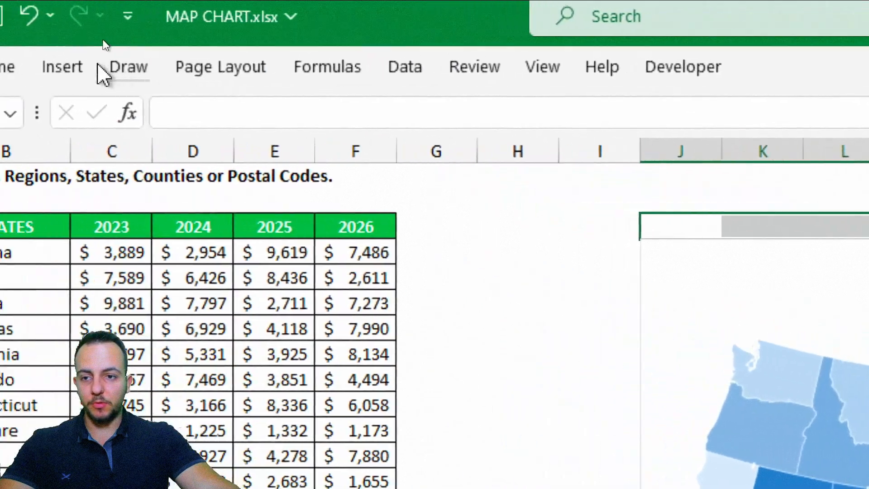
pyautogui.click(111, 72)
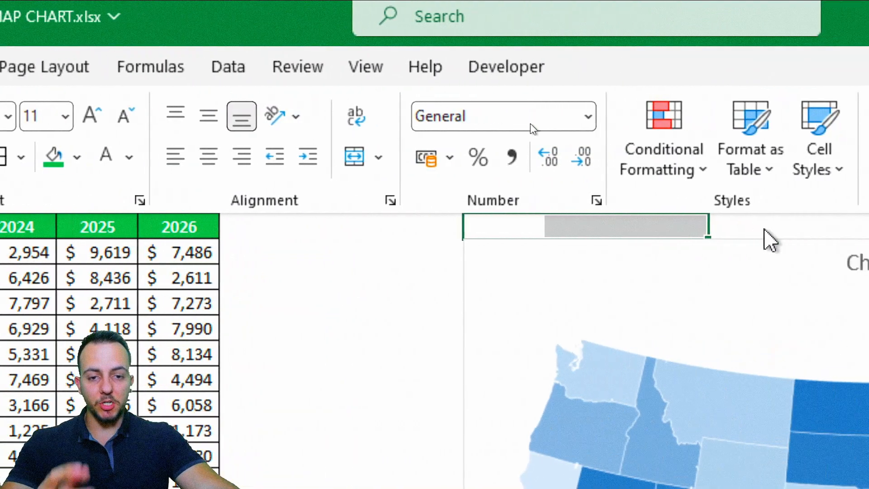
pyautogui.click(335, 156)
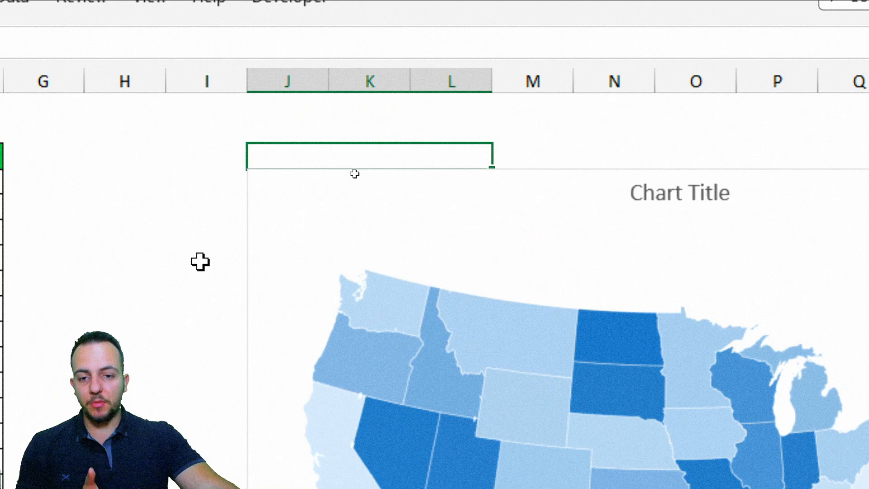
# Step: Enter the year 2025 in the merged cell above the map chart and keep that cell selected
pyautogui.write('2024')
pyautogui.press('BackSpace')
pyautogui.write('5')
pyautogui.press('Return')
pyautogui.press('Up')
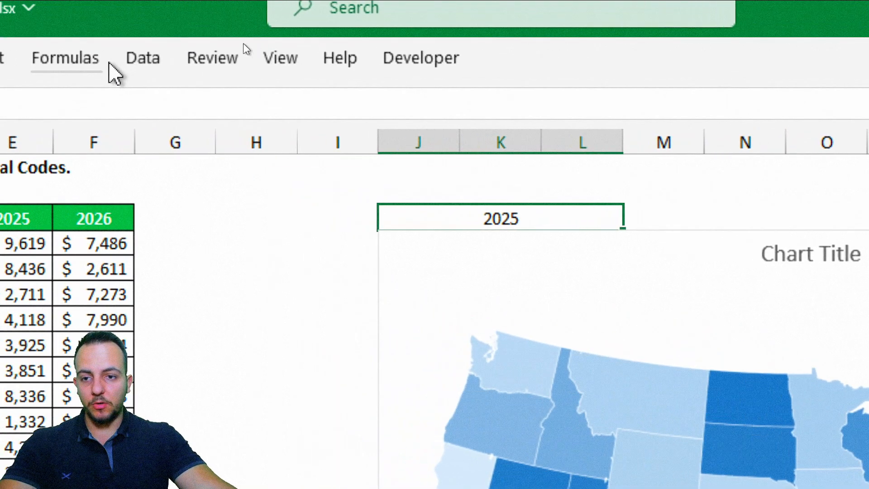
# Step: Add a data validation list to the merged year cell above the map, using headers C3:F3 as the source
pyautogui.click(13, 2)
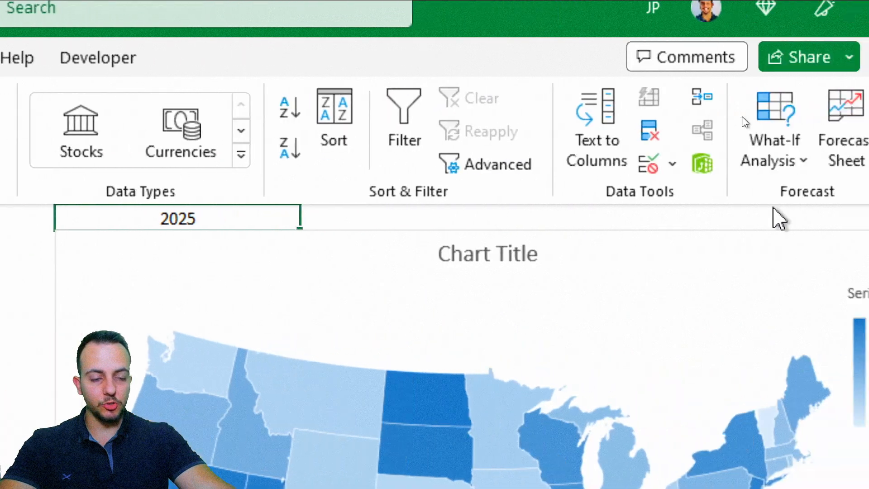
pyautogui.click(638, 166)
pyautogui.click(648, 206)
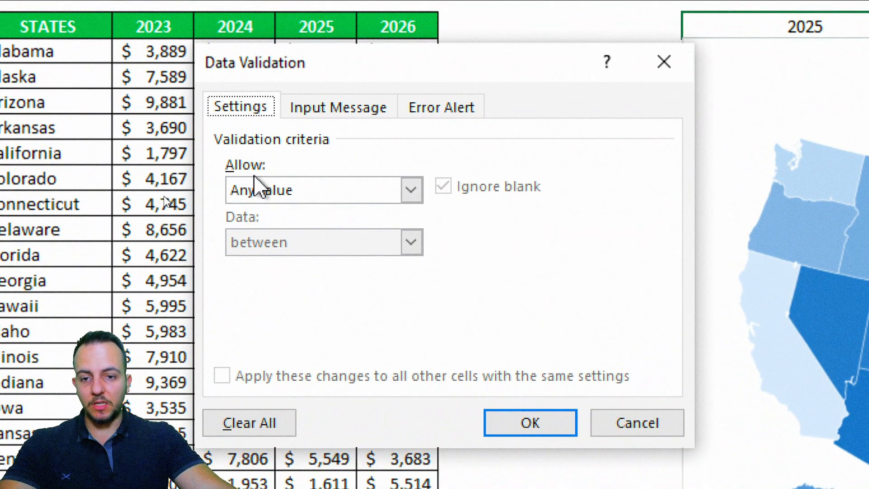
pyautogui.click(282, 220)
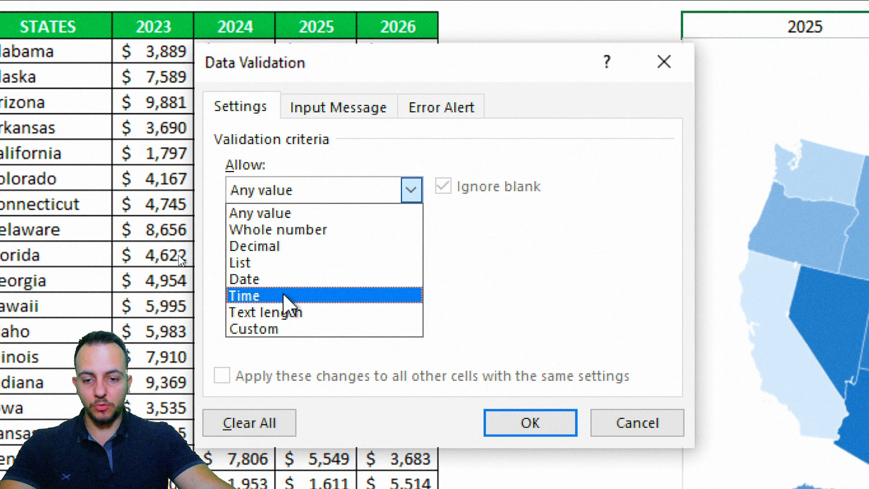
pyautogui.click(289, 263)
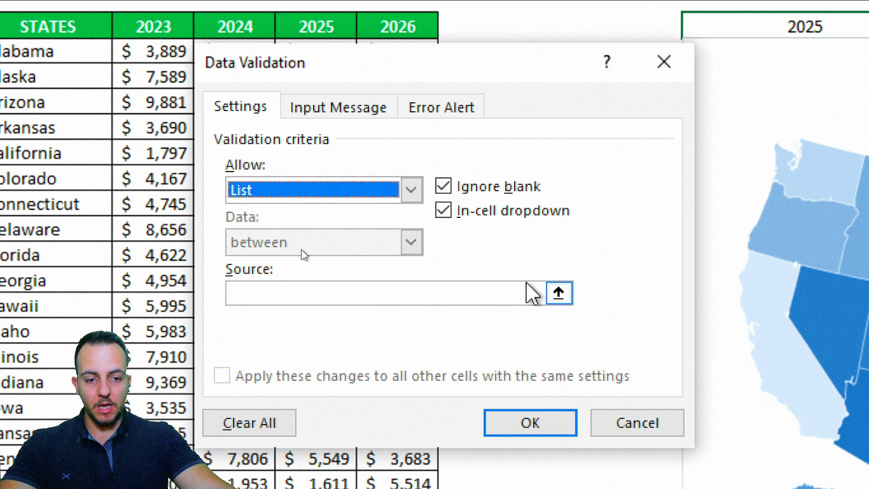
pyautogui.click(559, 293)
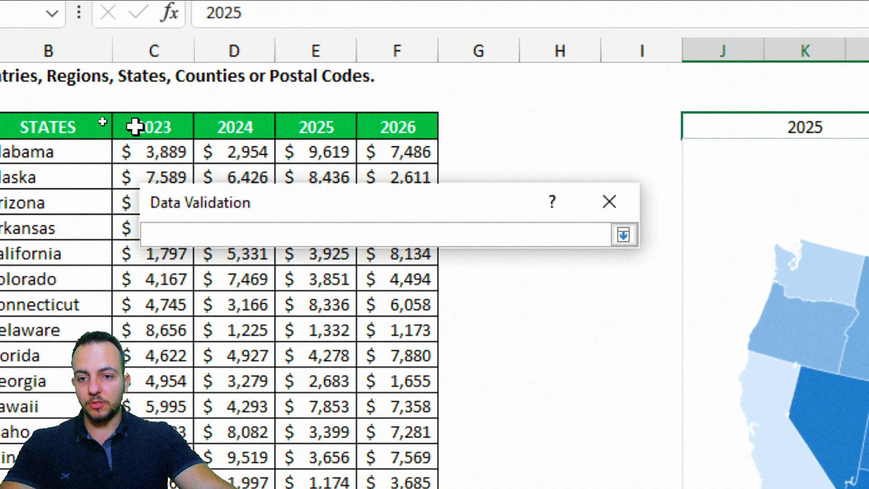
pyautogui.moveTo(150, 130); pyautogui.dragTo(403, 129)
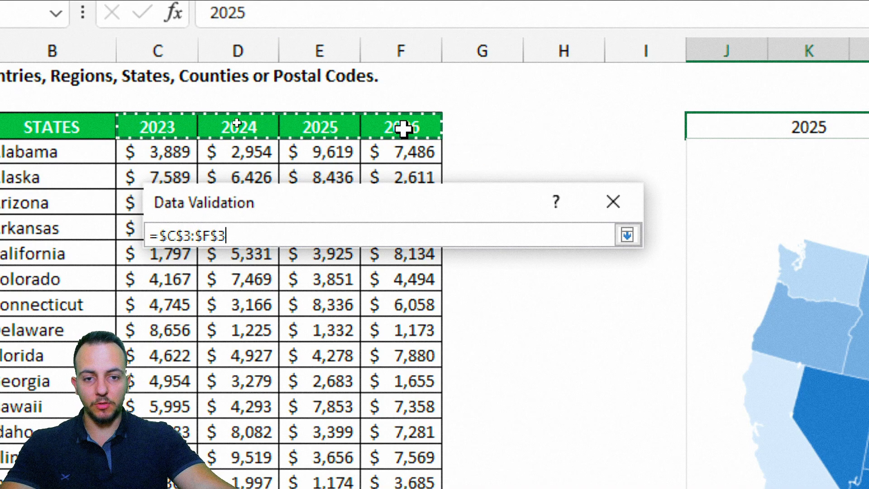
pyautogui.click(628, 235)
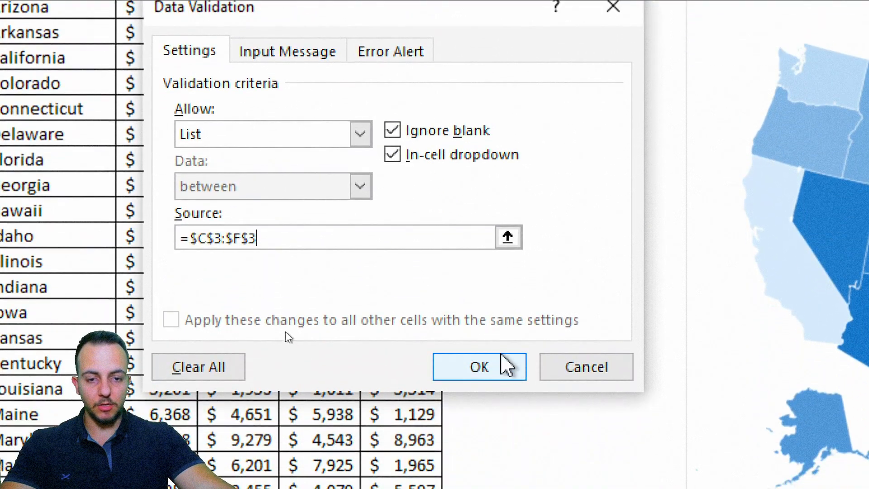
pyautogui.click(480, 430)
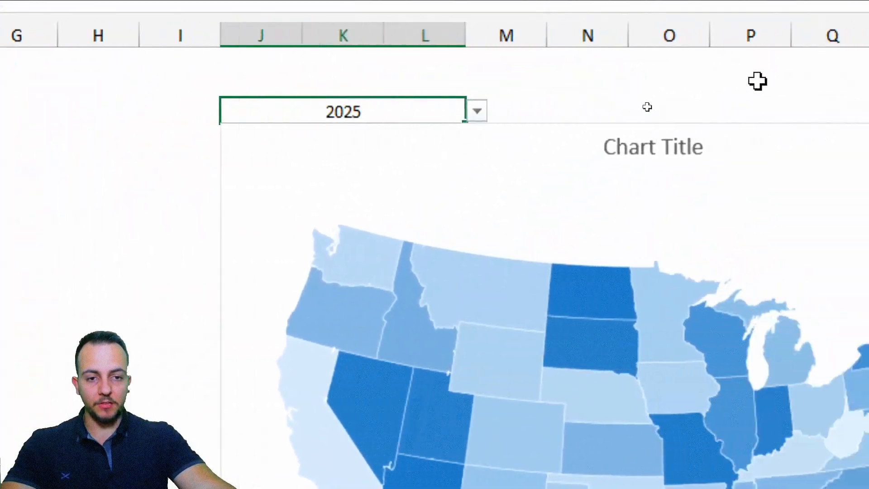
# Step: Try the years 2024 and 2026 in the new selector list above the map, and finish with 2023 chosen
pyautogui.click(477, 110)
pyautogui.click(436, 154)
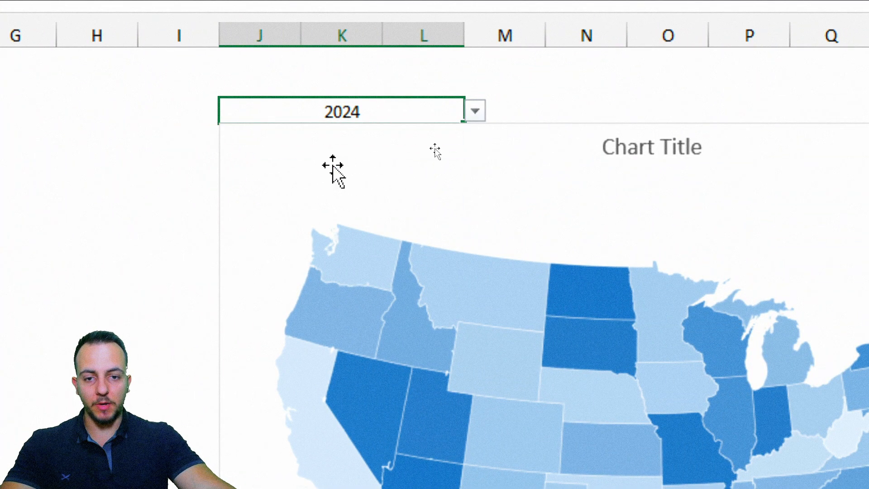
pyautogui.click(475, 115)
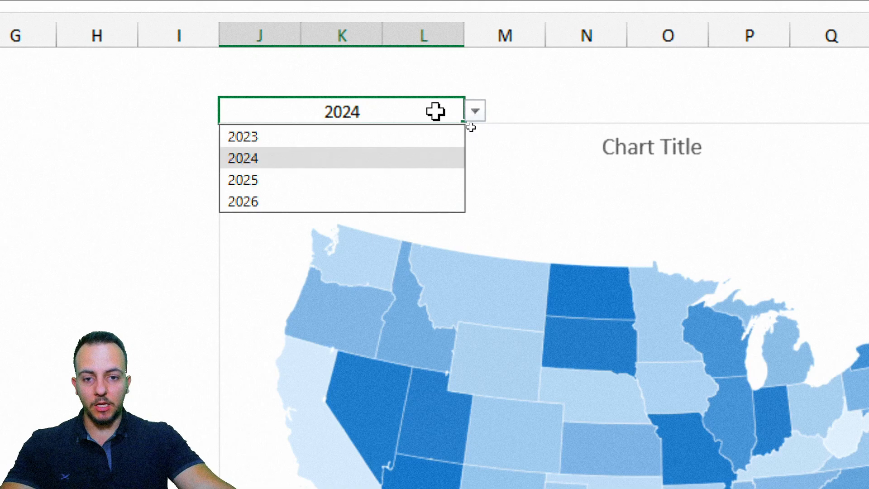
pyautogui.click(297, 202)
pyautogui.click(475, 113)
pyautogui.click(319, 159)
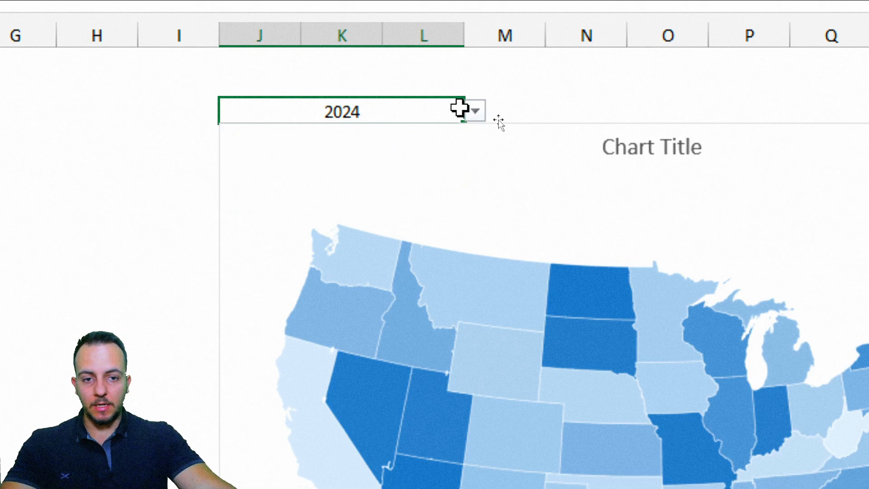
pyautogui.click(476, 112)
pyautogui.click(375, 135)
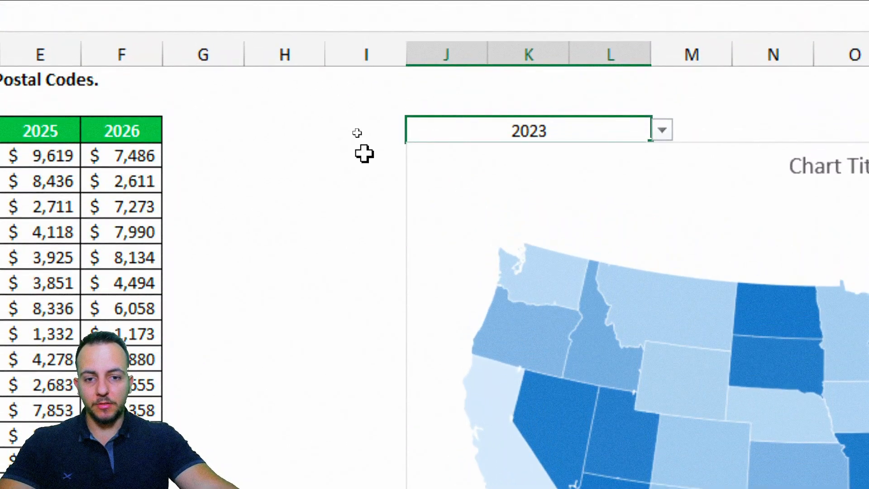
# Step: Enter =INDEX(C4:F53,,3) in cell I4 to return the third year column for all states
pyautogui.click(357, 136)
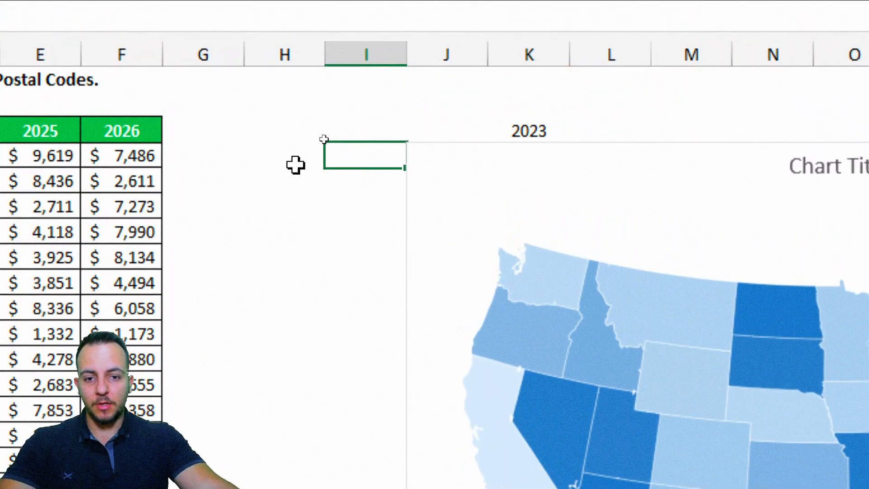
pyautogui.write('=index')
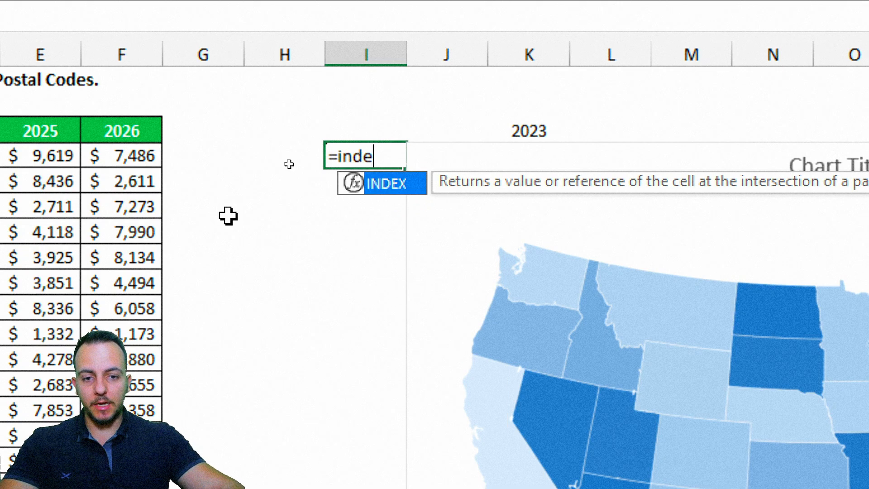
pyautogui.doubleClick(402, 183)
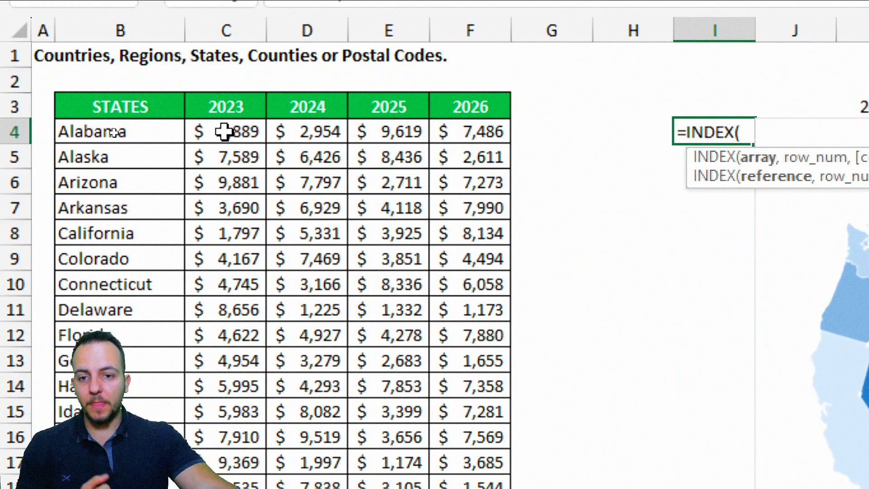
pyautogui.moveTo(226, 132); pyautogui.dragTo(477, 310)
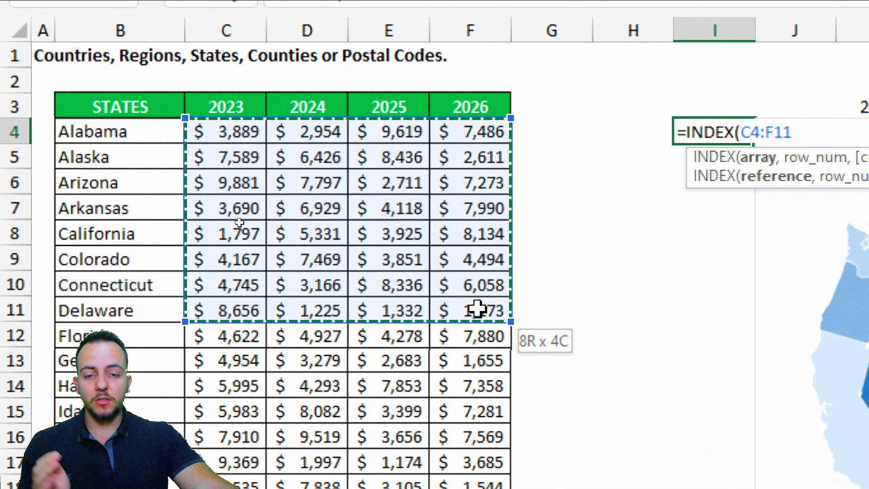
pyautogui.moveTo(478, 309); pyautogui.dragTo(468, 354)
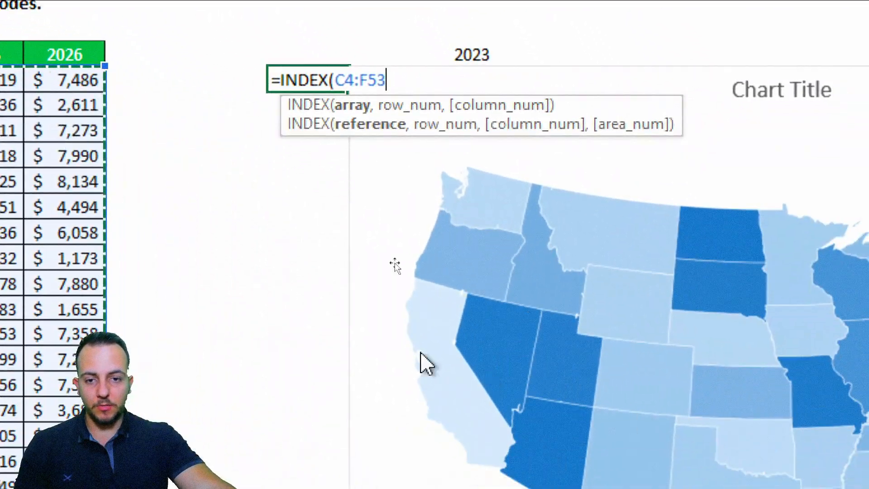
pyautogui.write(',')
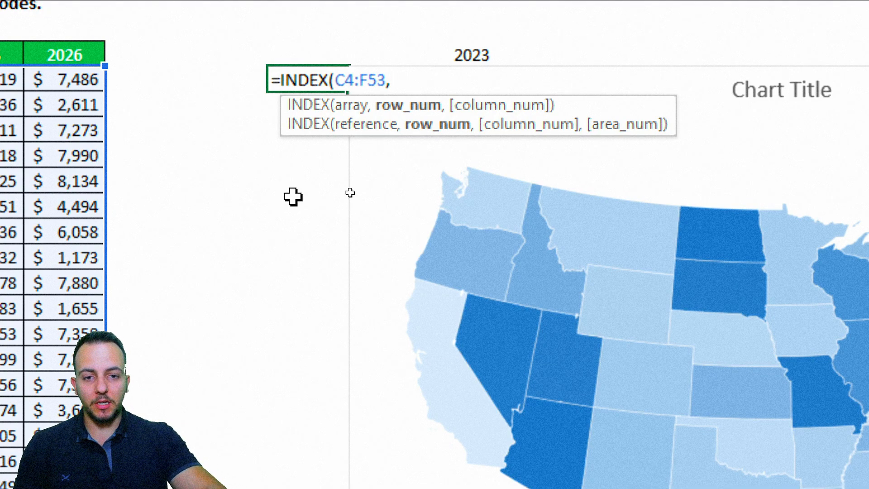
pyautogui.write(',')
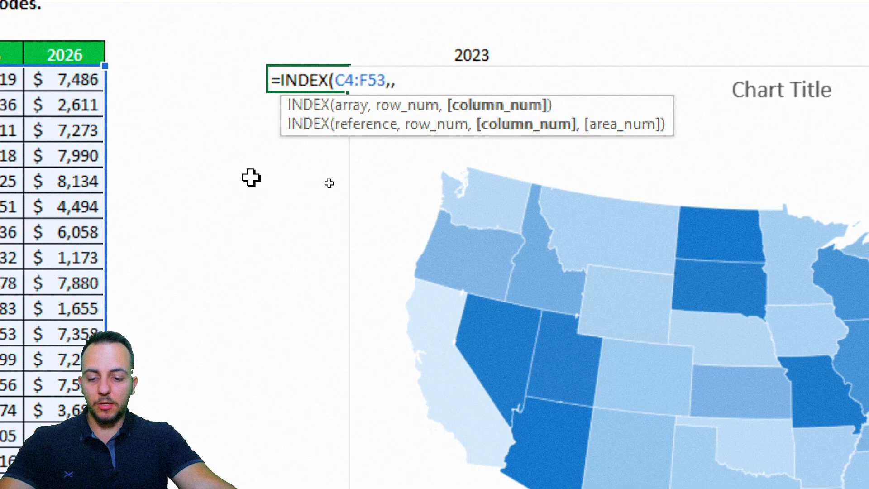
pyautogui.write('3')
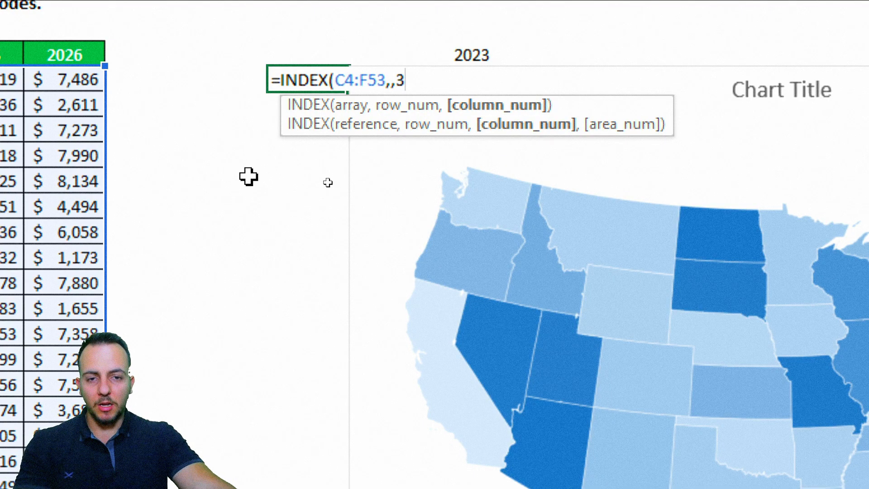
pyautogui.write(')')
pyautogui.press('Return')
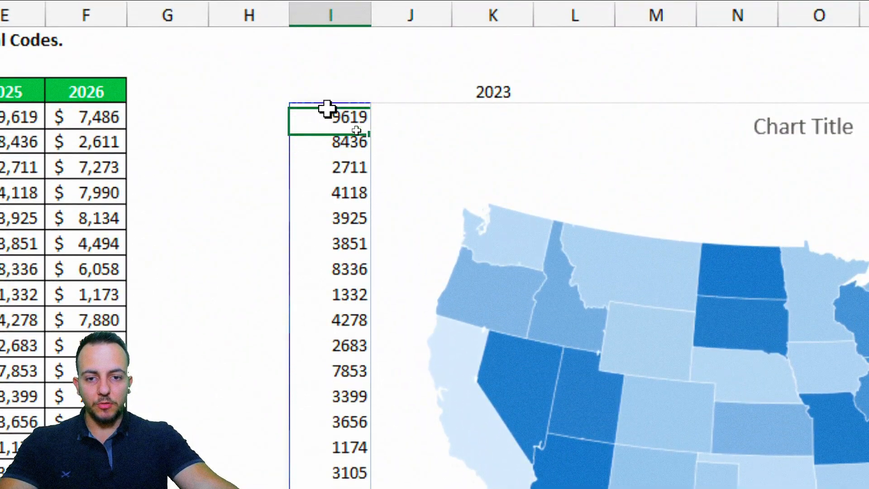
# Step: Examine the INDEX formula in I4 and compare its spilled values with the year columns of the states table
pyautogui.doubleClick(326, 114)
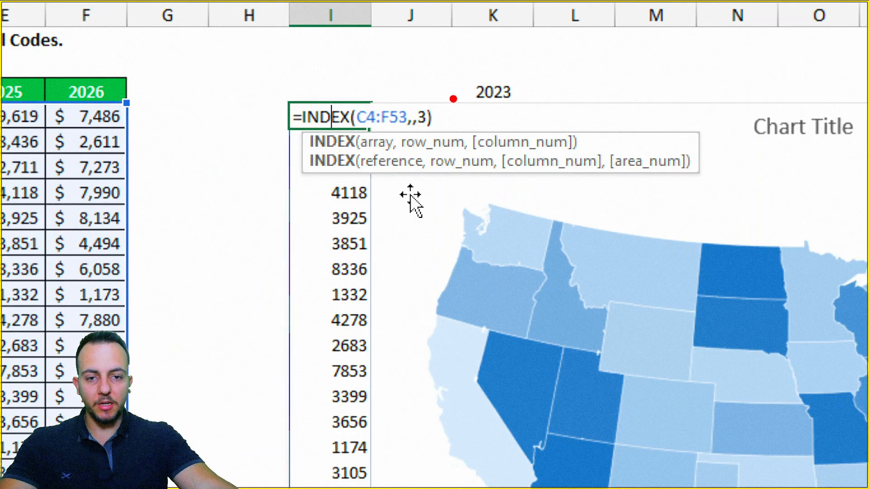
pyautogui.press('Escape')
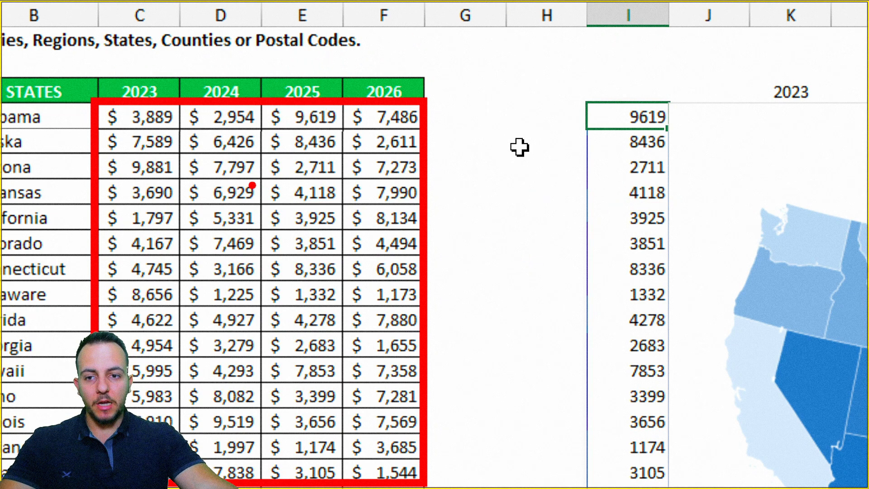
pyautogui.moveTo(129, 36)
pyautogui.mouseDown()
pyautogui.moveTo(136, 50)
pyautogui.moveTo(115, 70)
pyautogui.mouseUp()
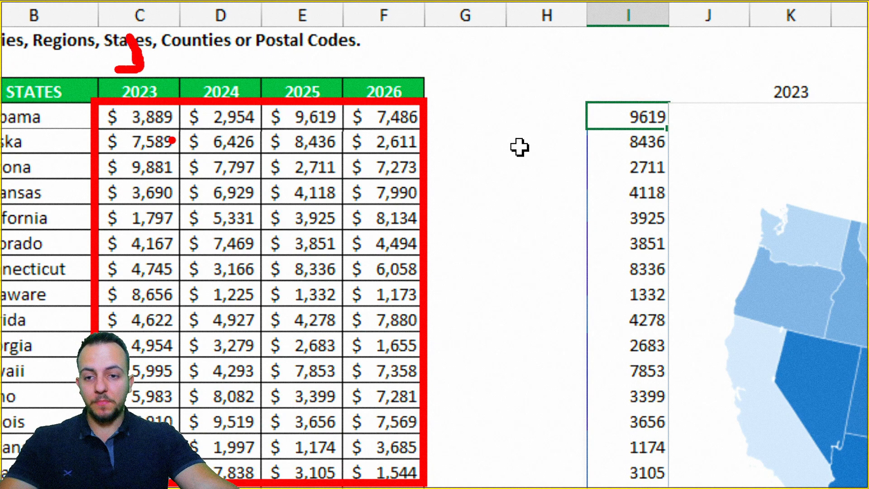
pyautogui.moveTo(574, 91); pyautogui.dragTo(686, 326)
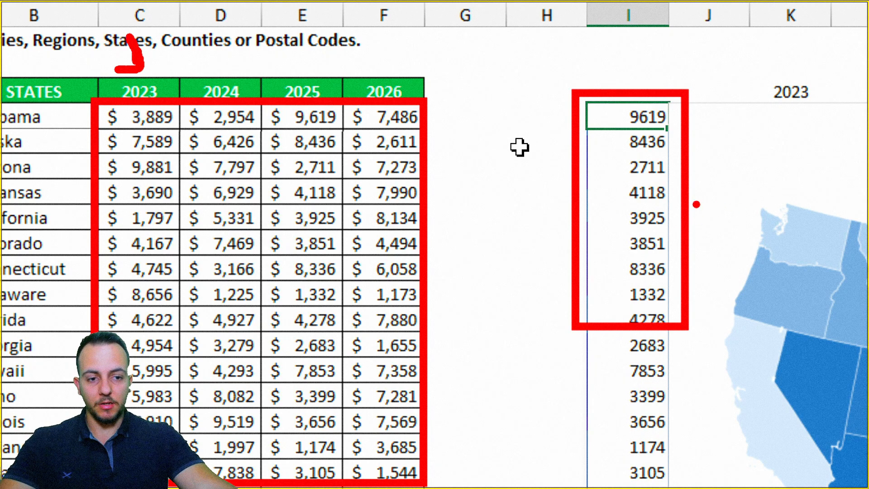
pyautogui.moveTo(92, 100)
pyautogui.mouseDown()
pyautogui.moveTo(158, 225)
pyautogui.moveTo(177, 306)
pyautogui.mouseUp()
pyautogui.moveTo(200, 222); pyautogui.dragTo(553, 222)
pyautogui.moveTo(183, 31)
pyautogui.mouseDown()
pyautogui.moveTo(134, 26)
pyautogui.moveTo(203, 64)
pyautogui.moveTo(153, 30)
pyautogui.mouseUp()
pyautogui.press('Escape')
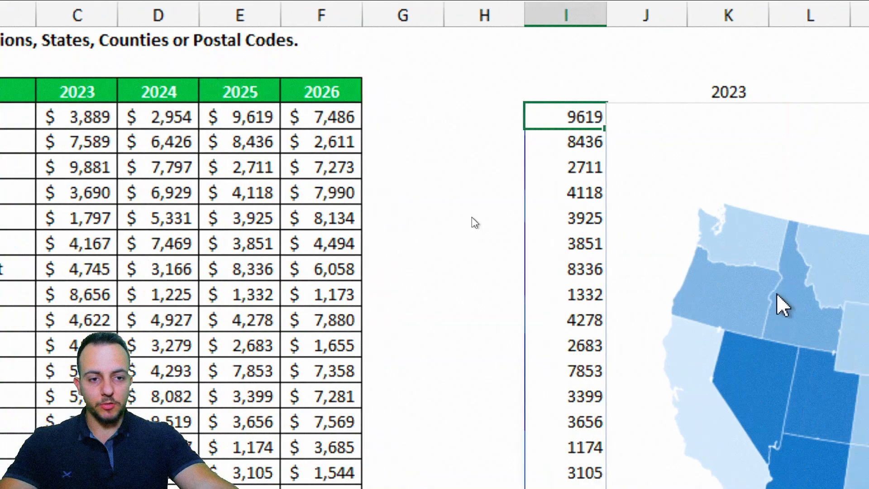
# Step: Change the column number of the INDEX formula in I4 to 1, so it reads =INDEX(C4:F53,,1)
pyautogui.doubleClick(643, 117)
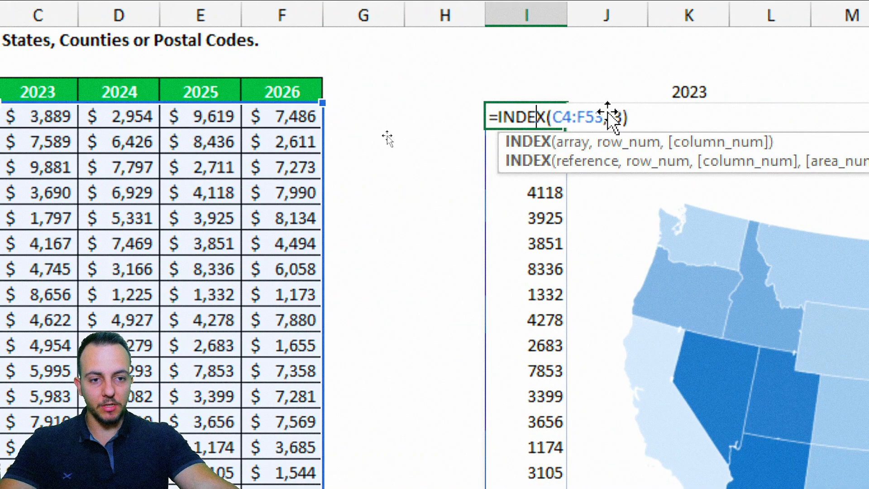
pyautogui.press('Right')
pyautogui.press('Right')
pyautogui.press('Right')
pyautogui.press('Right')
pyautogui.press('Right')
pyautogui.press('Right')
pyautogui.press('Right')
pyautogui.press('Right')
pyautogui.press('Right')
pyautogui.press('Right')
pyautogui.press('Right')
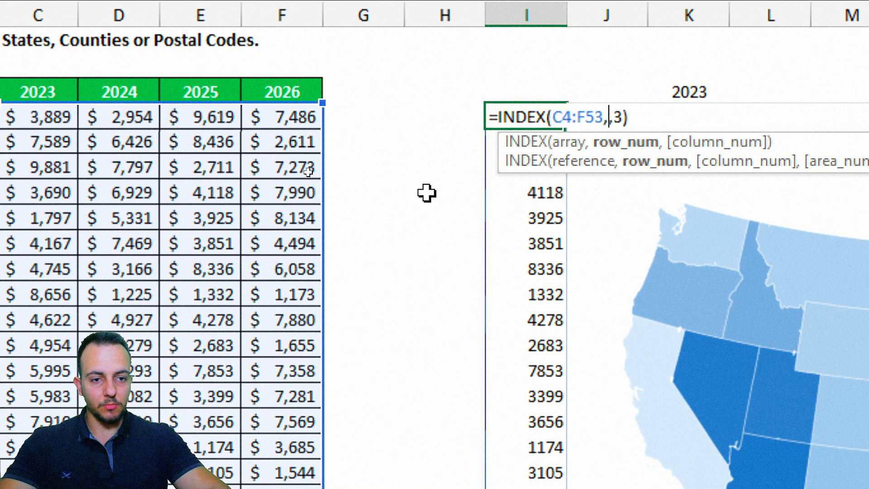
pyautogui.press('BackSpace')
pyautogui.write('1')
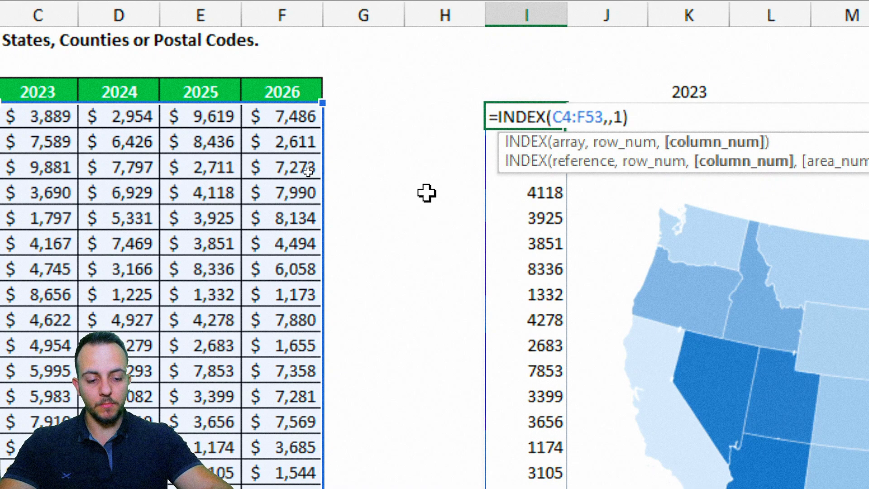
pyautogui.press('Return')
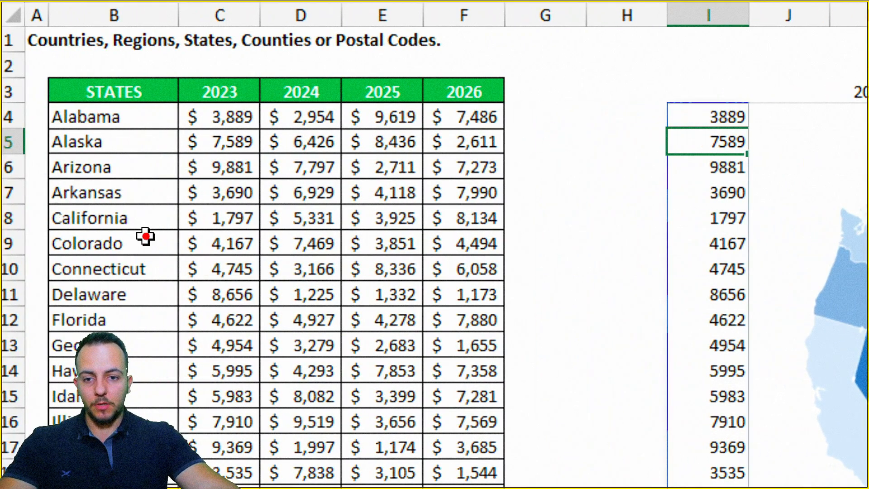
pyautogui.moveTo(179, 179); pyautogui.dragTo(262, 211)
pyautogui.moveTo(670, 195); pyautogui.dragTo(266, 193)
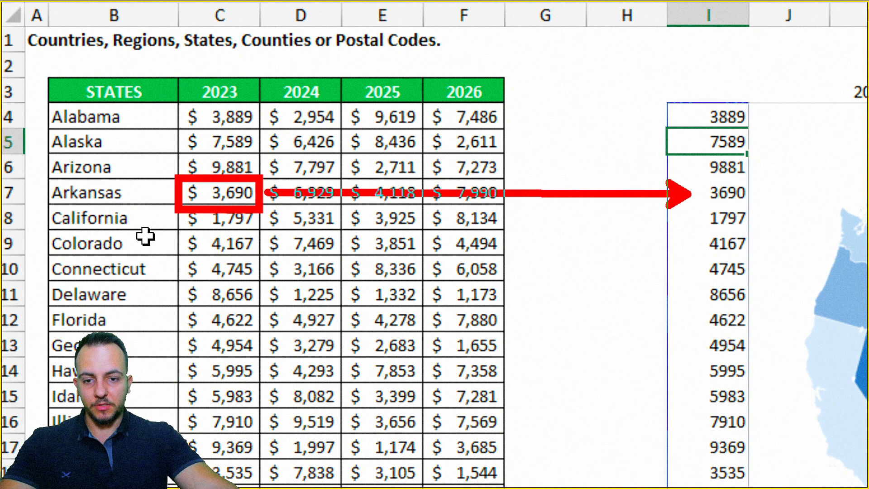
pyautogui.moveTo(697, 176); pyautogui.dragTo(760, 209)
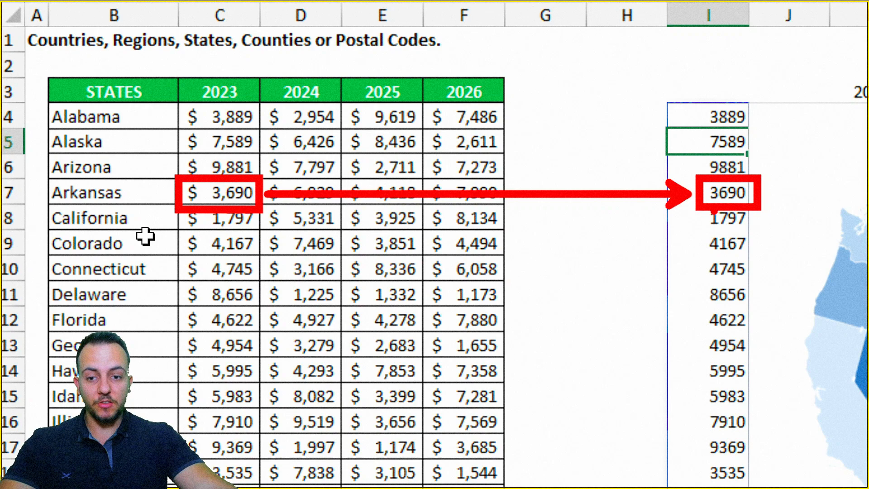
pyautogui.moveTo(673, 103); pyautogui.dragTo(790, 439)
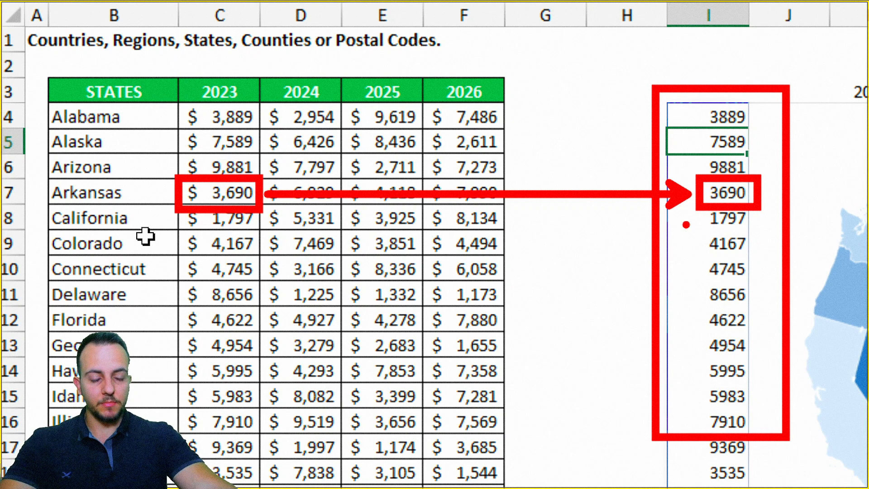
pyautogui.press('Escape')
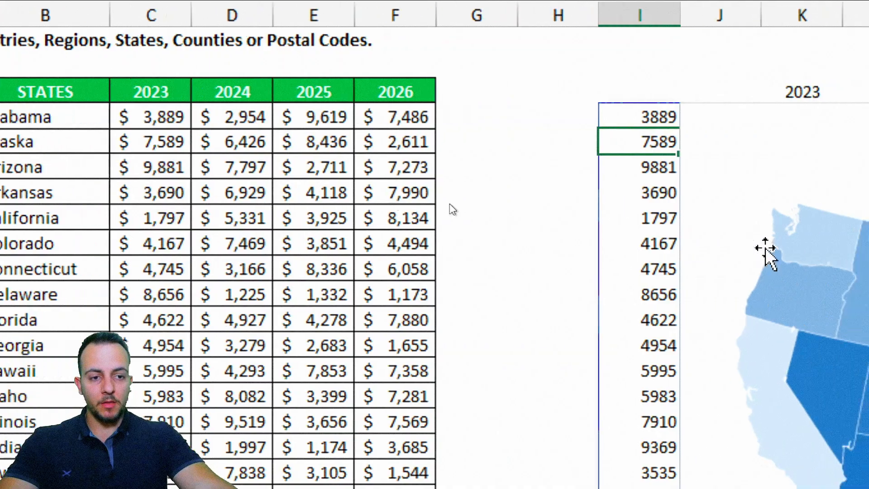
# Step: Clear the INDEX formula and its spilled values from column I
pyautogui.click(341, 122)
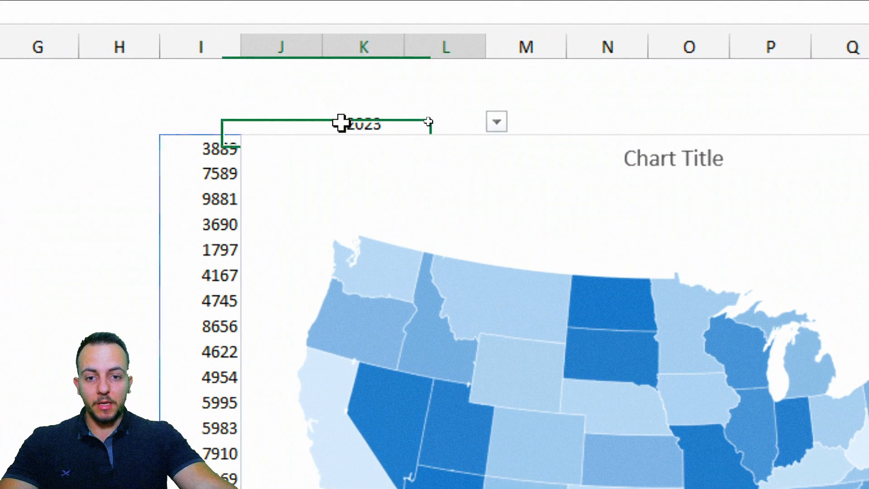
pyautogui.doubleClick(219, 145)
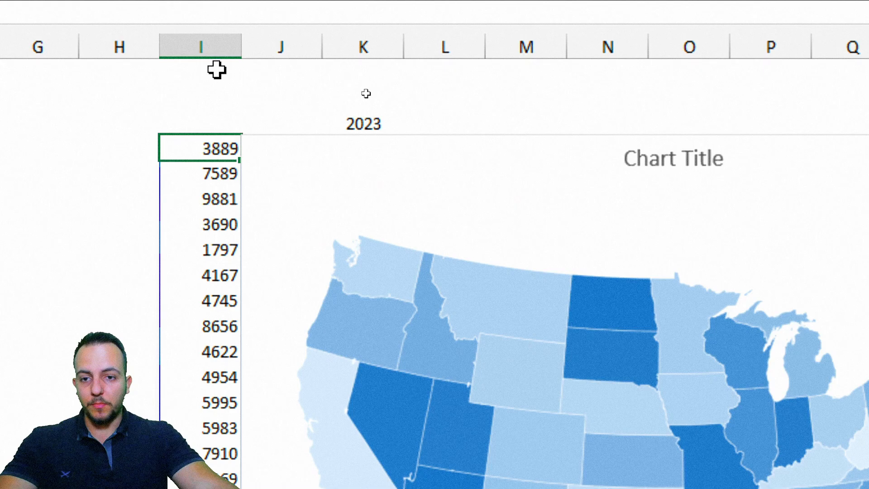
pyautogui.click(206, 48)
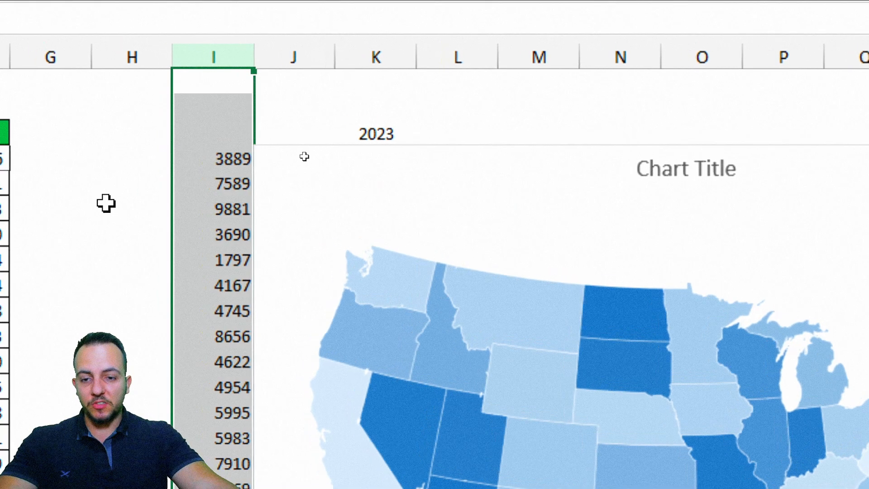
pyautogui.press('Delete')
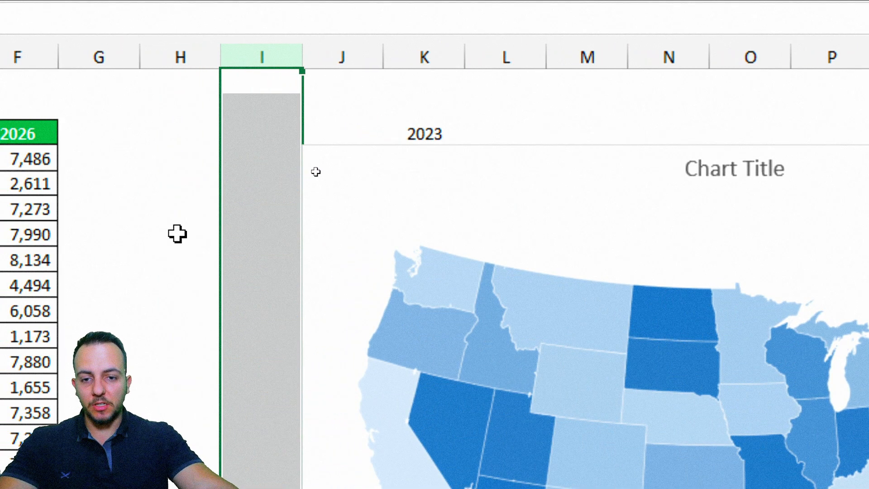
# Step: Begin a MATCH formula in cell I4 with the year selector cell J3 as the lookup value
pyautogui.click(254, 151)
pyautogui.write('=match')
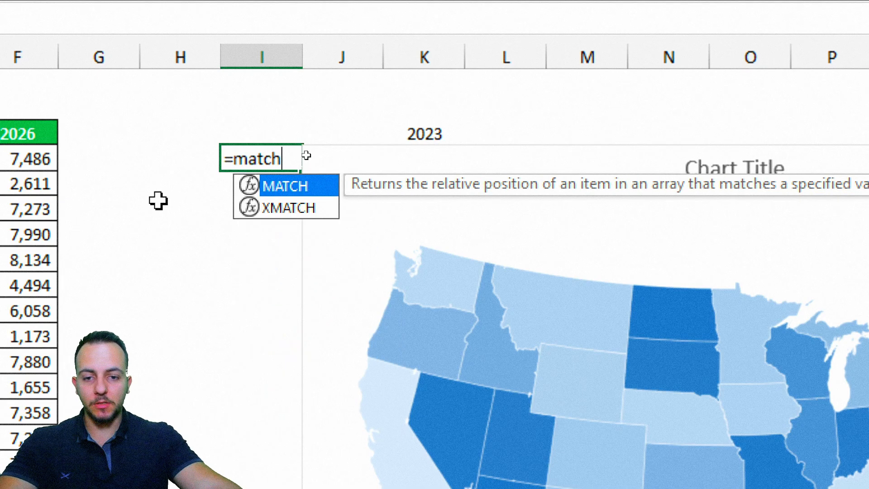
pyautogui.doubleClick(296, 192)
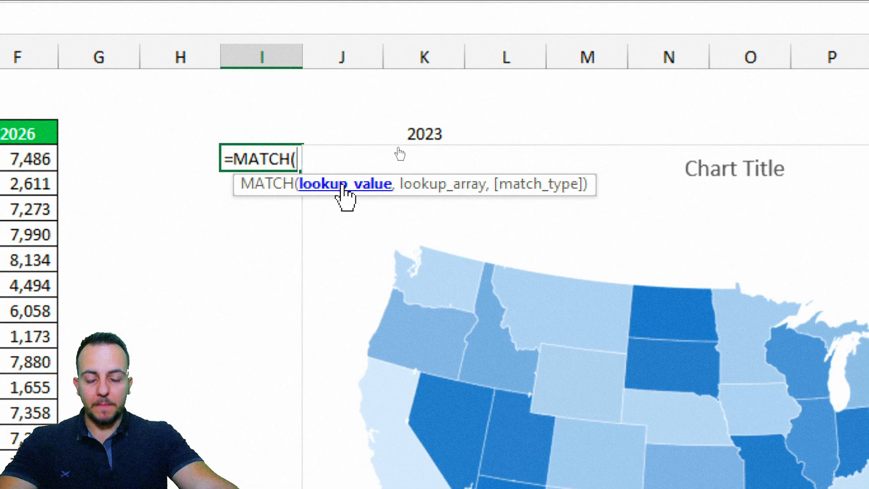
pyautogui.click(417, 132)
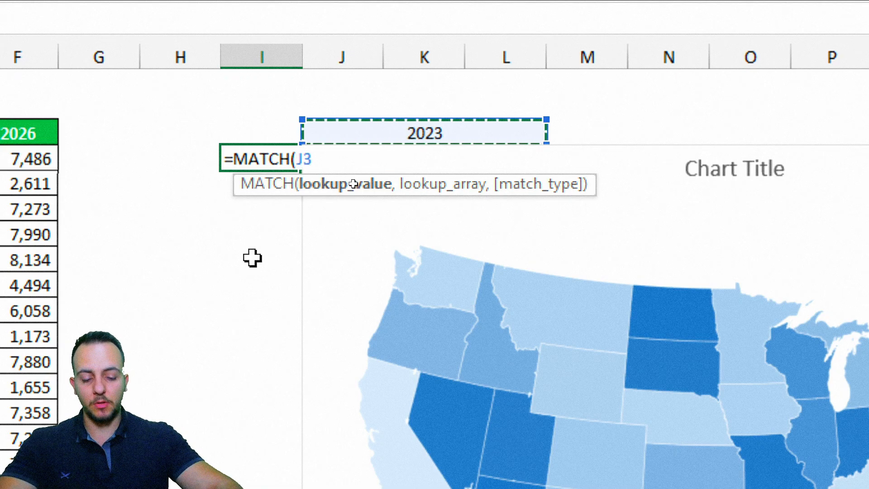
pyautogui.write(',')
pyautogui.hotkey('ctrl', '2')
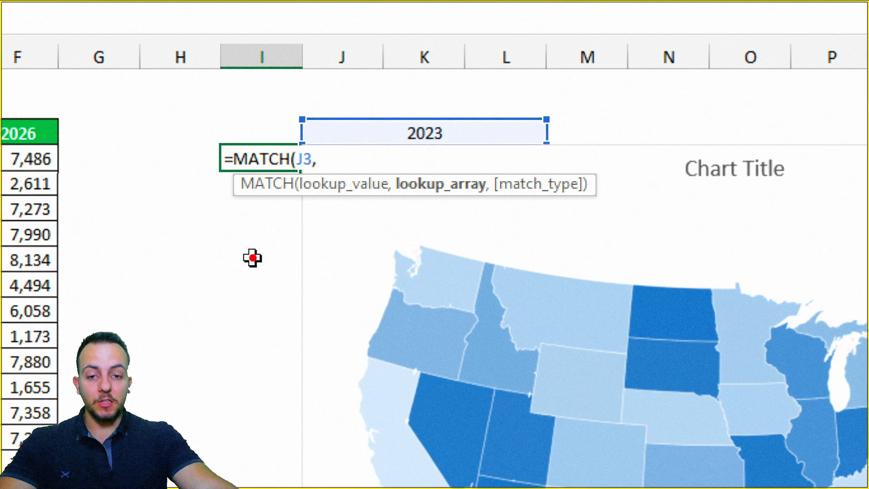
pyautogui.moveTo(485, 115)
pyautogui.mouseDown()
pyautogui.moveTo(350, 157)
pyautogui.moveTo(414, 111)
pyautogui.mouseUp()
pyautogui.press('e')
pyautogui.moveTo(320, 138)
pyautogui.mouseDown()
pyautogui.moveTo(289, 182)
pyautogui.moveTo(316, 140)
pyautogui.moveTo(408, 163)
pyautogui.mouseUp()
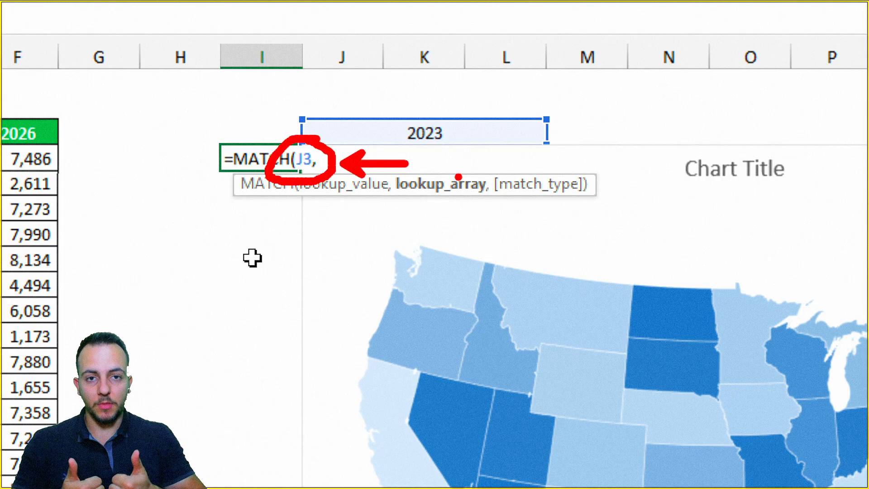
pyautogui.press('Escape')
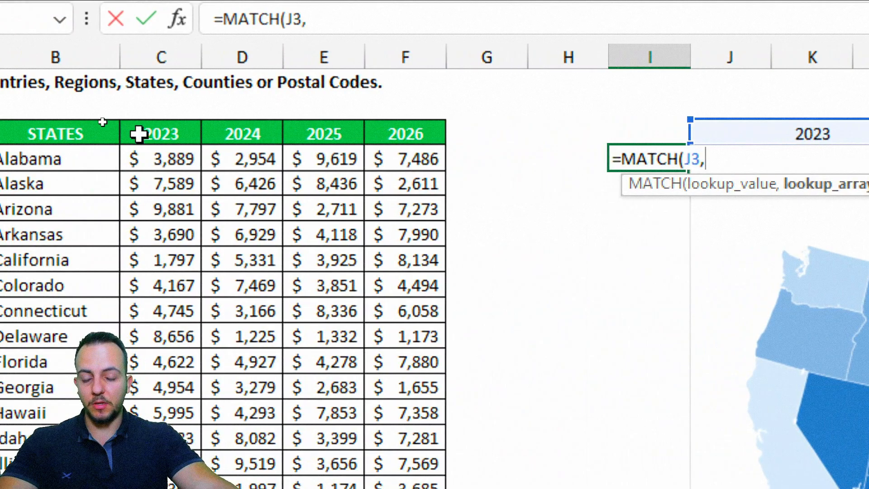
# Step: Complete the formula in I4 as =MATCH(J3,C3:F3,0), using the year headers as the lookup array with an exact match
pyautogui.moveTo(136, 132); pyautogui.dragTo(428, 140)
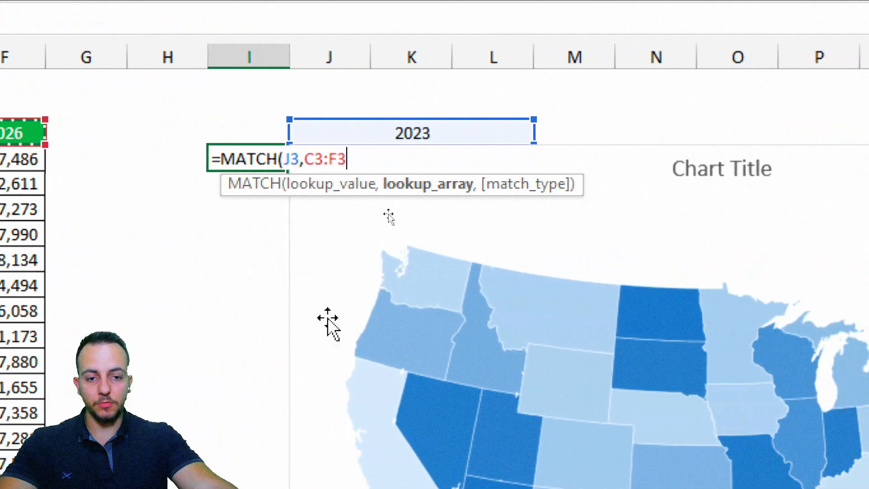
pyautogui.write(',')
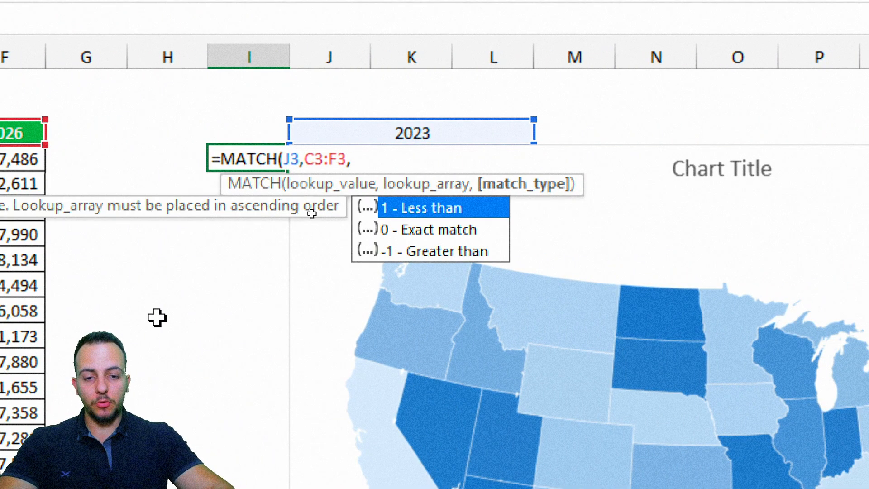
pyautogui.press('Down')
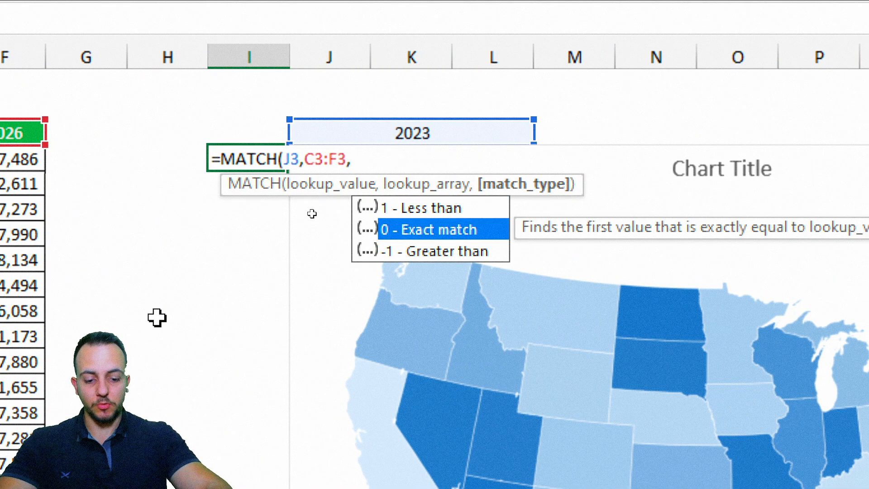
pyautogui.write('0)')
pyautogui.press('Return')
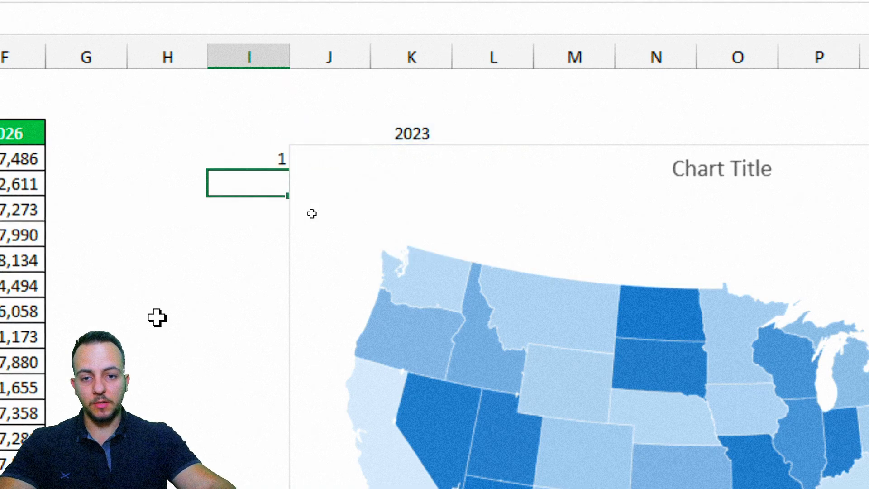
# Step: Choose 2025 in the year selector above the map
pyautogui.moveTo(366, 110)
pyautogui.mouseDown()
pyautogui.moveTo(420, 130)
pyautogui.moveTo(454, 155)
pyautogui.mouseUp()
pyautogui.moveTo(306, 147)
pyautogui.mouseDown()
pyautogui.moveTo(254, 141)
pyautogui.moveTo(302, 166)
pyautogui.moveTo(303, 147)
pyautogui.mouseUp()
pyautogui.moveTo(295, 129); pyautogui.dragTo(317, 76)
pyautogui.press('Escape')
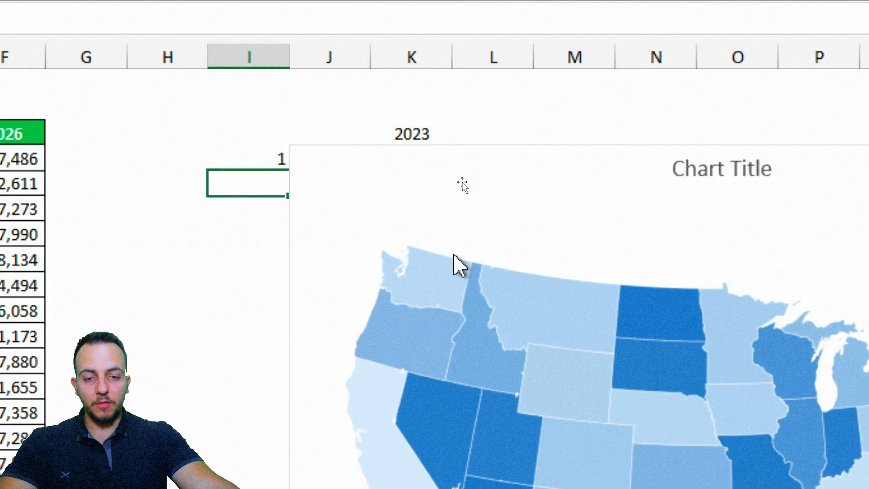
pyautogui.click(434, 131)
pyautogui.click(546, 132)
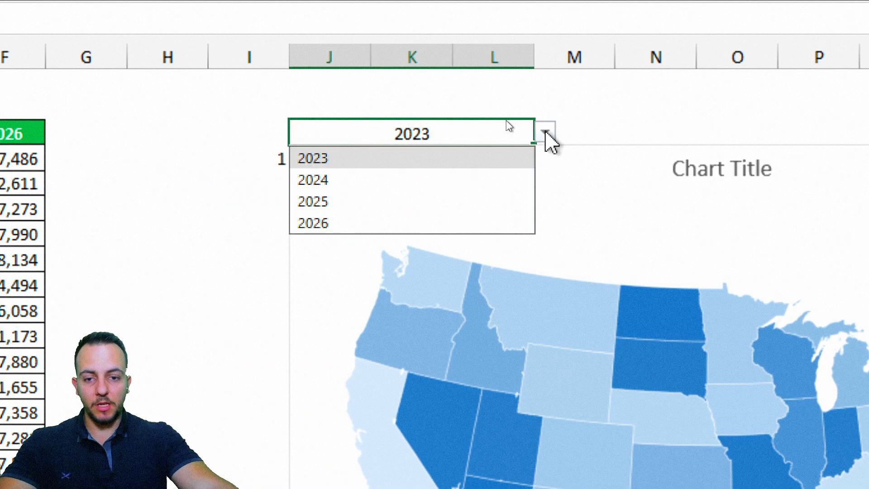
pyautogui.click(414, 200)
# Step: Compare the MATCH result in I4 with the position of 2025 among the states table's year headers
pyautogui.hotkey('ctrl', '2')
pyautogui.moveTo(290, 132)
pyautogui.mouseDown()
pyautogui.moveTo(281, 189)
pyautogui.moveTo(255, 120)
pyautogui.mouseUp()
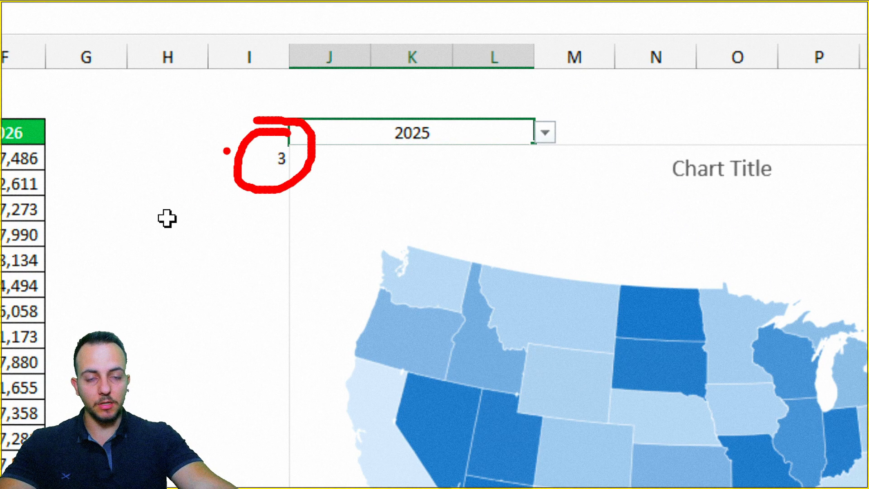
pyautogui.press('Escape')
pyautogui.hotkey('ctrl', '2')
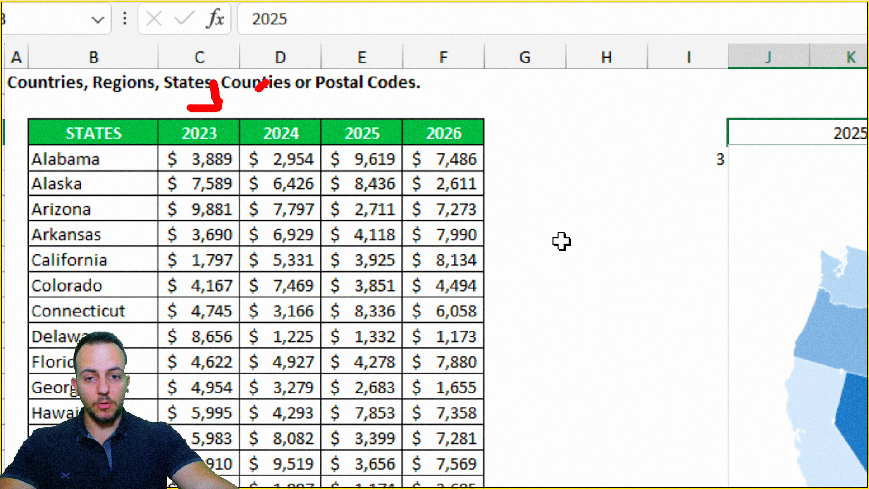
pyautogui.moveTo(258, 89); pyautogui.dragTo(303, 119)
pyautogui.moveTo(349, 72)
pyautogui.mouseDown()
pyautogui.moveTo(377, 78)
pyautogui.moveTo(340, 118)
pyautogui.mouseUp()
pyautogui.moveTo(317, 56); pyautogui.dragTo(401, 236)
pyautogui.moveTo(711, 139)
pyautogui.mouseDown()
pyautogui.moveTo(656, 159)
pyautogui.moveTo(654, 146)
pyautogui.mouseUp()
pyautogui.moveTo(653, 217); pyautogui.dragTo(541, 281)
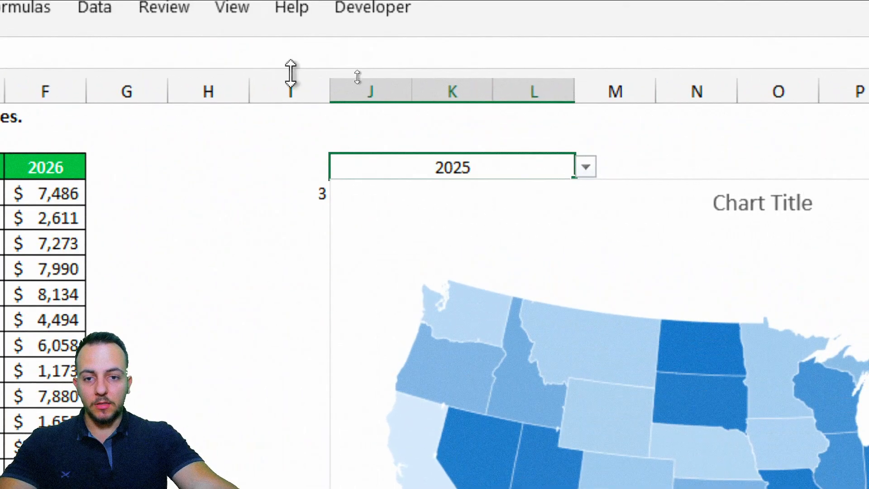
# Step: Clear column I and begin an INDEX formula in I4 over C4:F53, leaving the row number empty
pyautogui.click(688, 57)
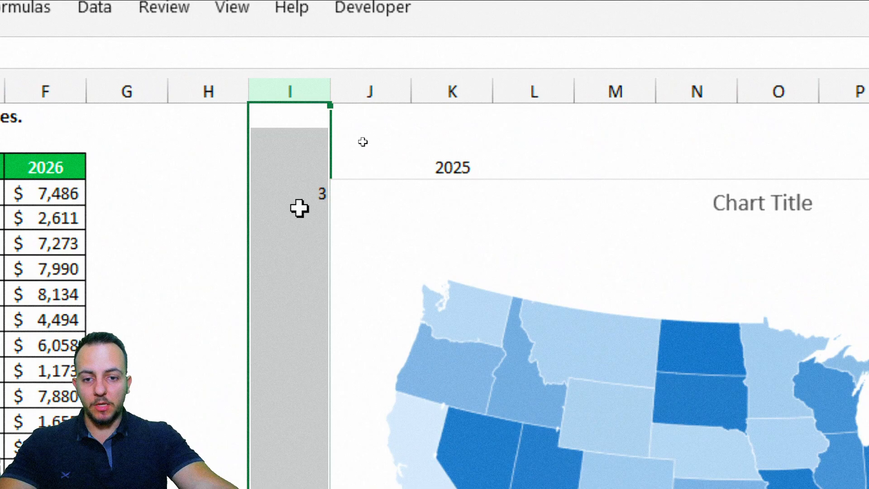
pyautogui.click(301, 189)
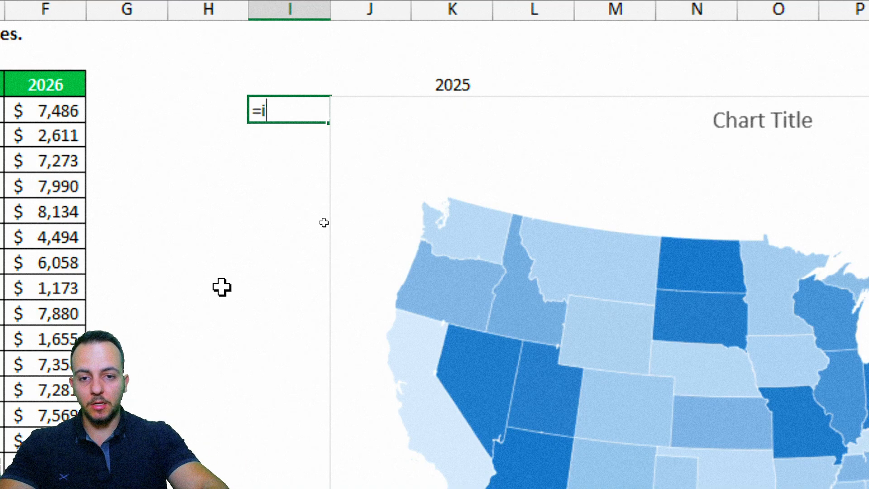
pyautogui.write('ndex')
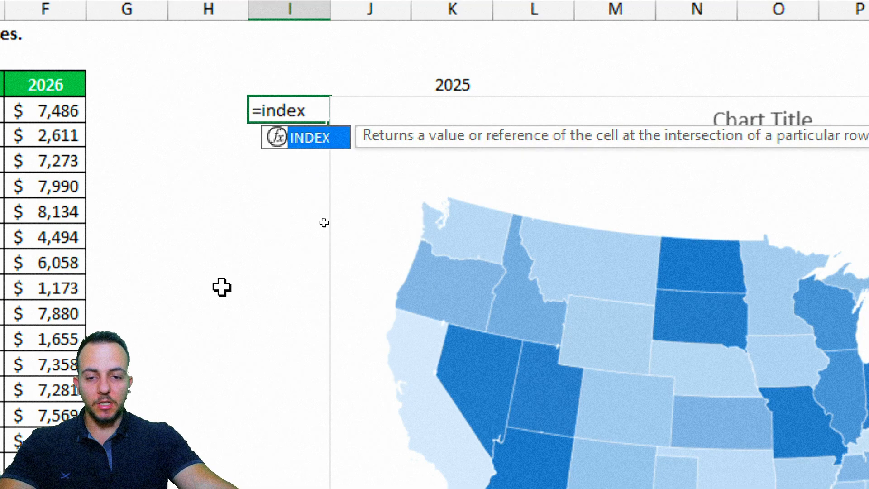
pyautogui.doubleClick(304, 144)
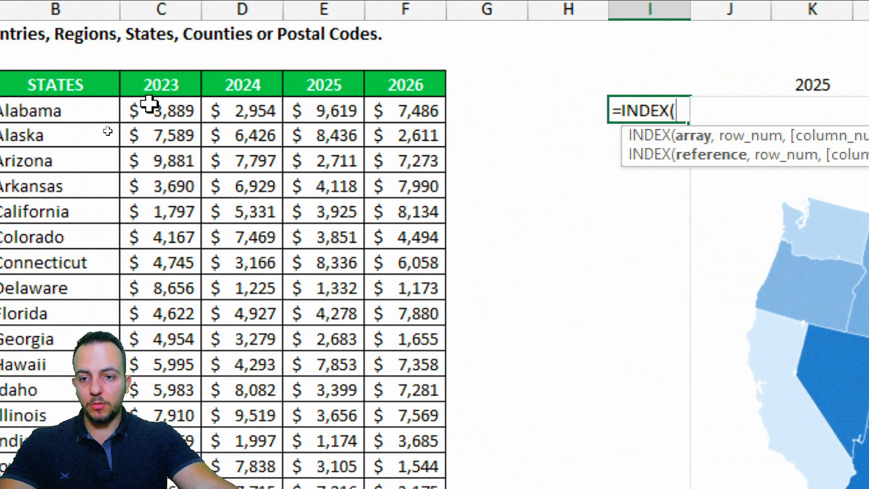
pyautogui.moveTo(136, 110); pyautogui.dragTo(389, 477)
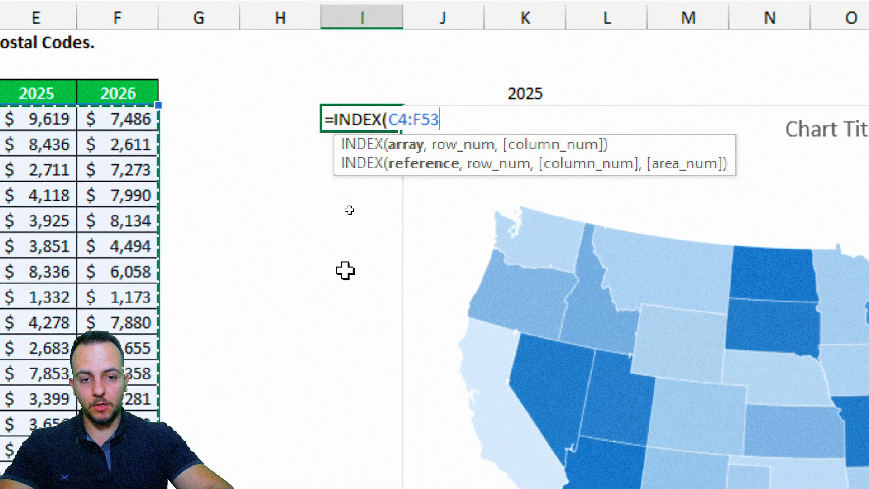
pyautogui.write(',')
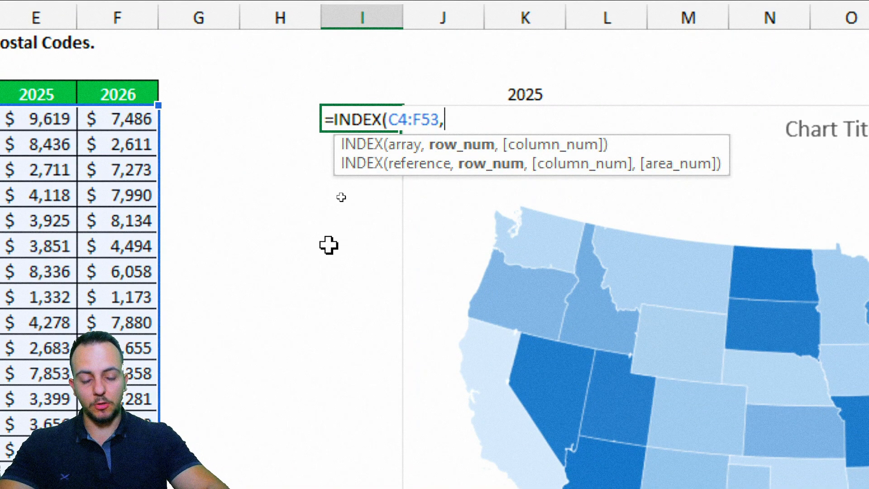
pyautogui.write(',')
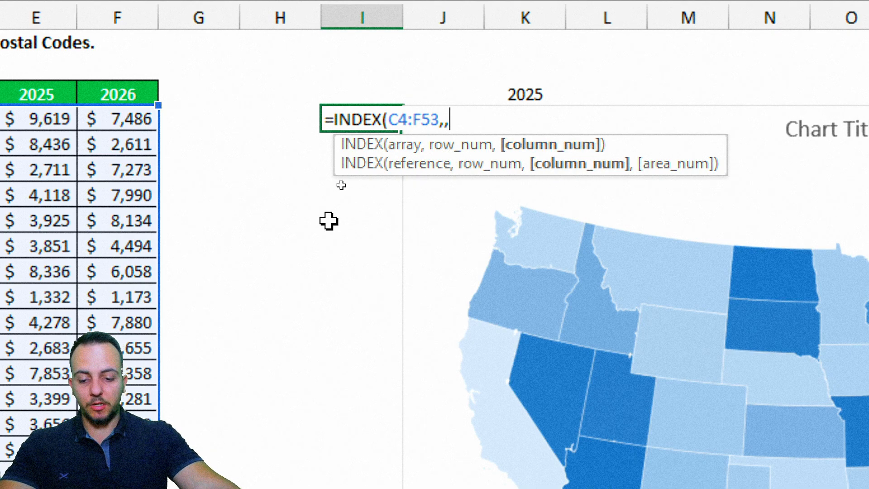
# Step: Nest MATCH(J3,C3:F3,0) as the column number to enter =INDEX(C4:F53,,MATCH(J3,C3:F3,0)) in I4
pyautogui.write('match')
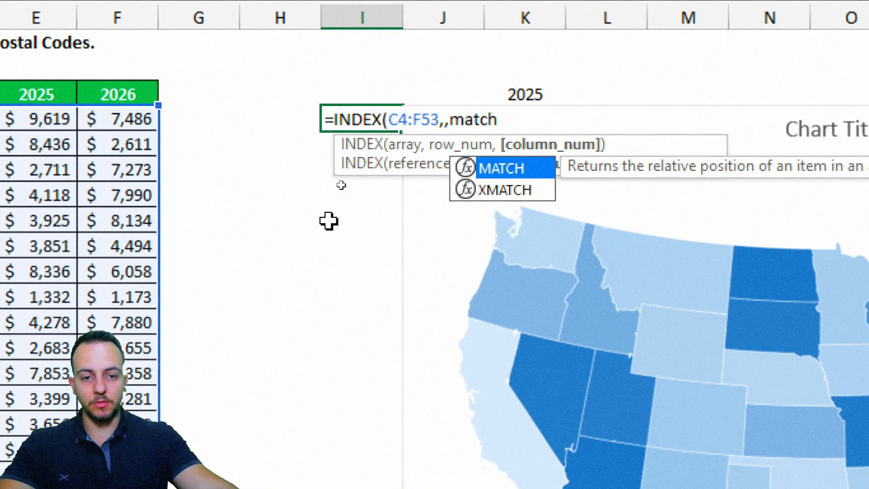
pyautogui.doubleClick(503, 171)
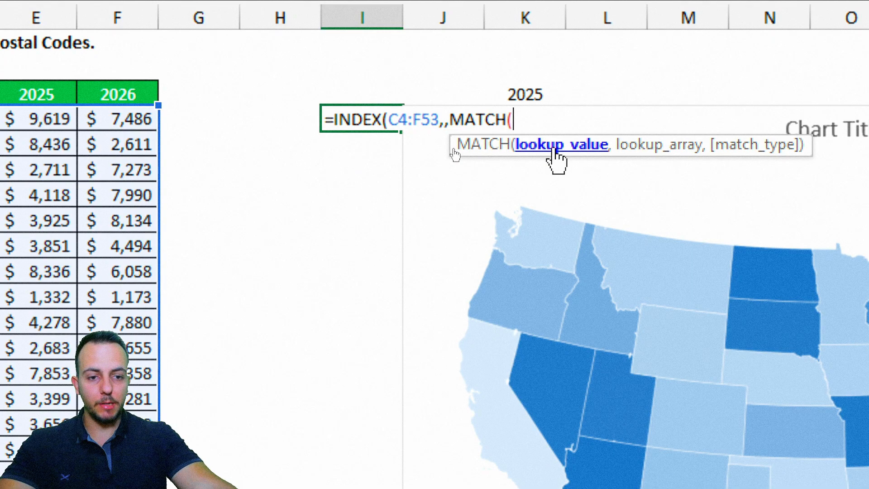
pyautogui.click(534, 96)
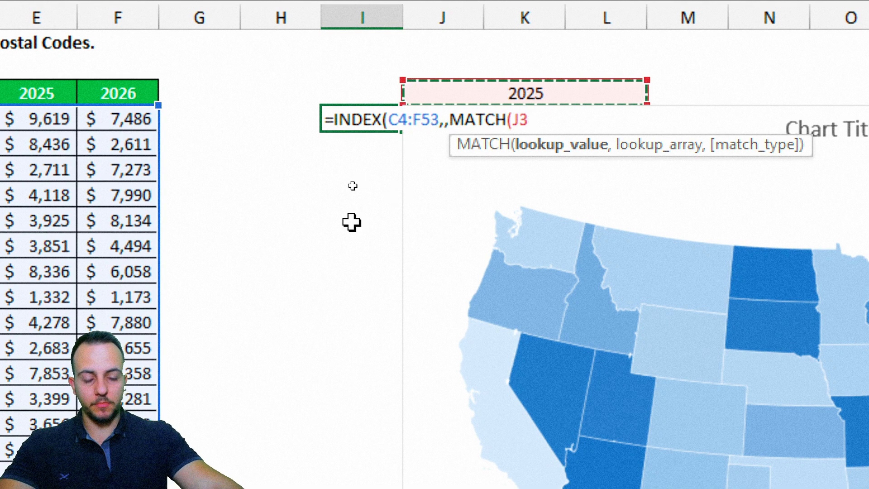
pyautogui.write(',')
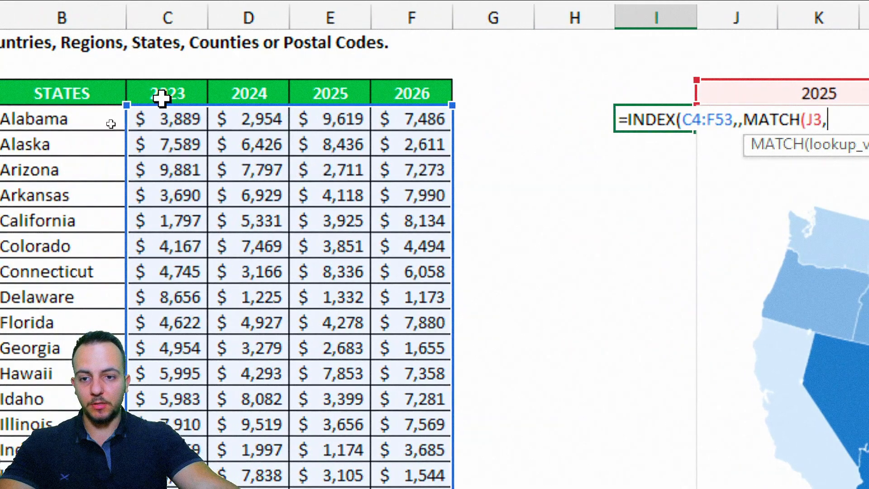
pyautogui.moveTo(162, 97); pyautogui.dragTo(383, 94)
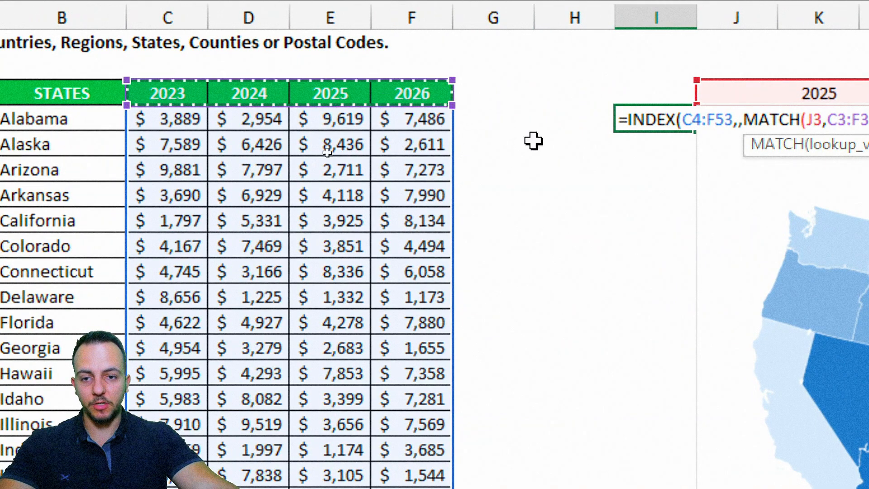
pyautogui.write(',')
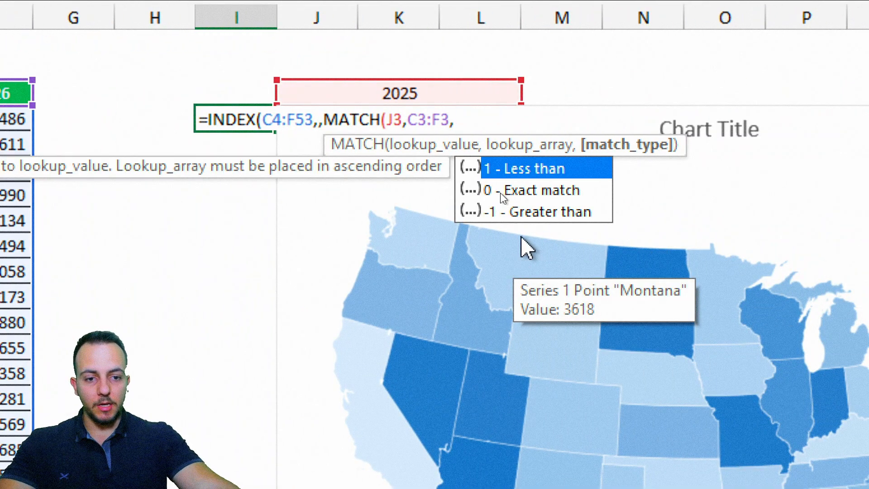
pyautogui.click(545, 191)
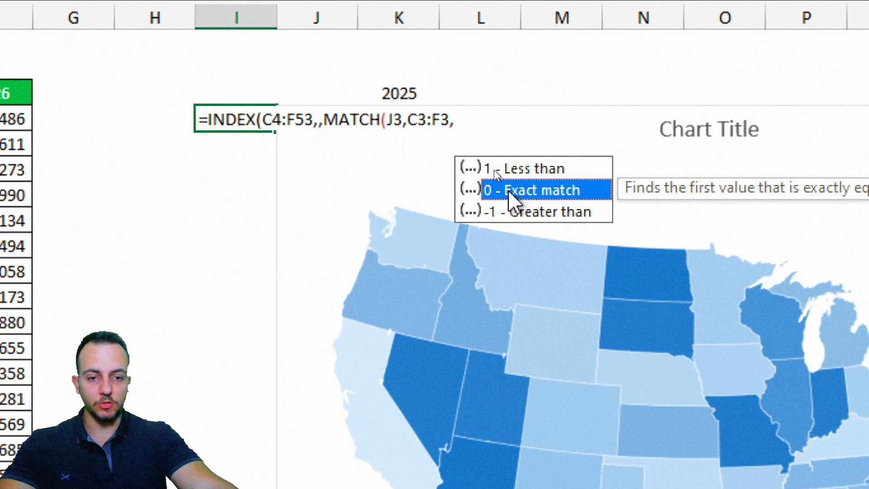
pyautogui.doubleClick(509, 190)
pyautogui.write('))')
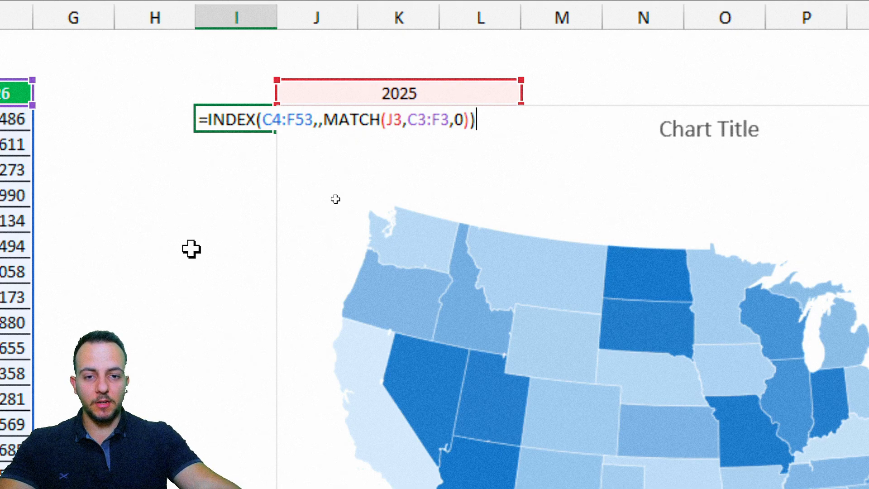
pyautogui.press('Return')
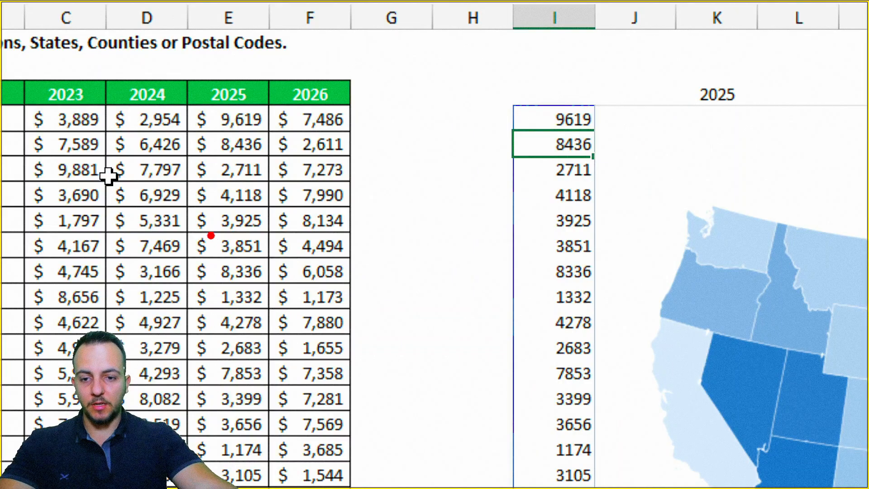
# Step: Compare Connecticut's 2025 value in the states table with the INDEX result for the same row in column I
pyautogui.moveTo(187, 257); pyautogui.dragTo(270, 288)
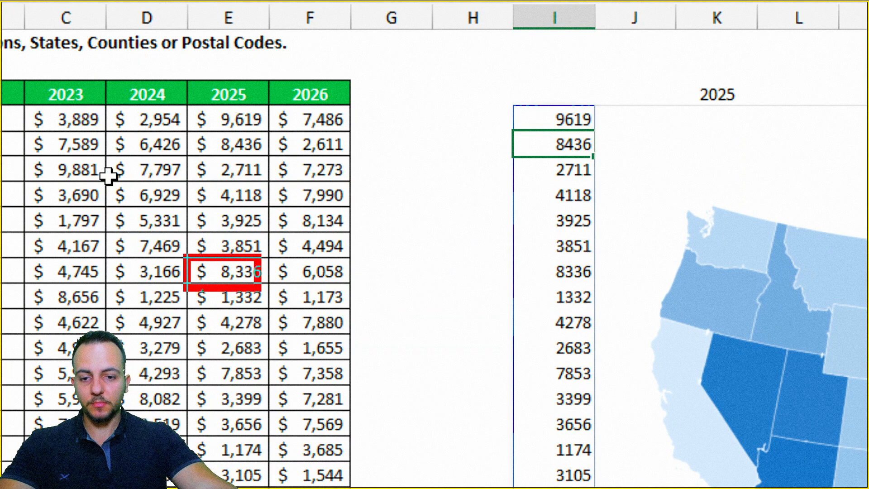
pyautogui.moveTo(538, 275)
pyautogui.mouseDown()
pyautogui.moveTo(263, 267)
pyautogui.moveTo(268, 275)
pyautogui.mouseUp()
pyautogui.moveTo(531, 251); pyautogui.dragTo(610, 290)
pyautogui.moveTo(648, 239); pyautogui.dragTo(718, 154)
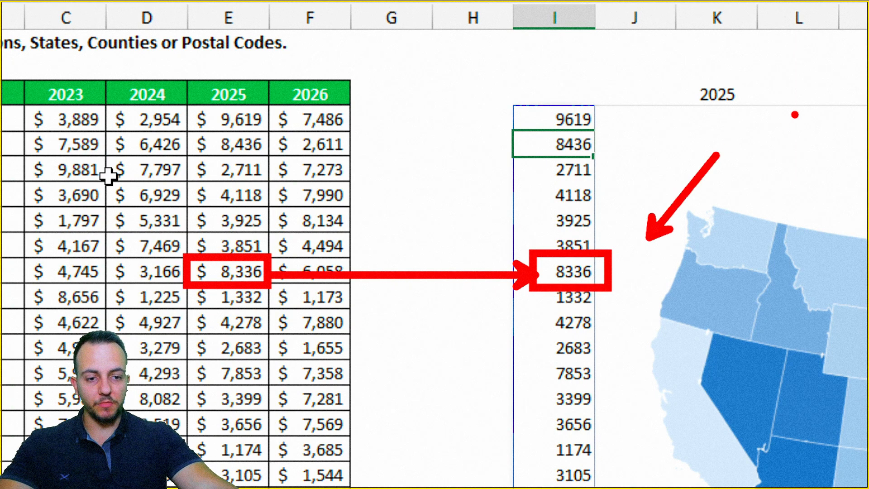
pyautogui.press('Escape')
# Step: Test the year selector with 2024 and 2026, and leave it set to 2023
pyautogui.click(720, 94)
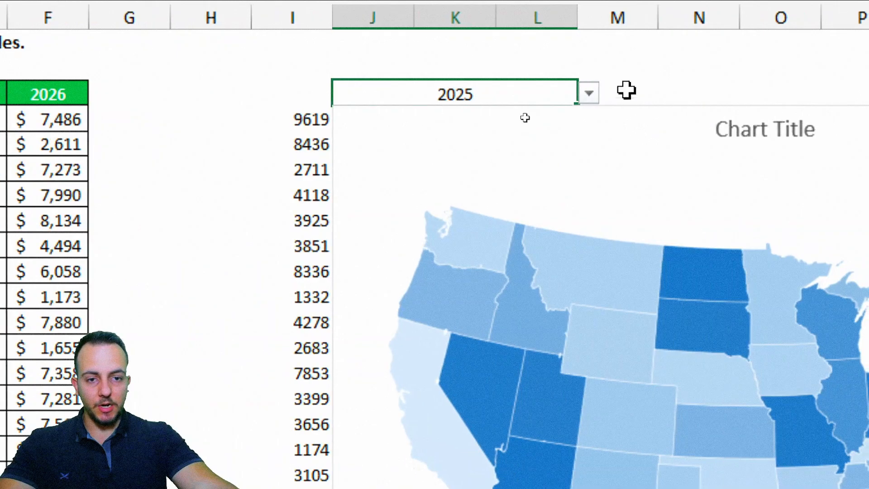
pyautogui.click(586, 94)
pyautogui.click(491, 139)
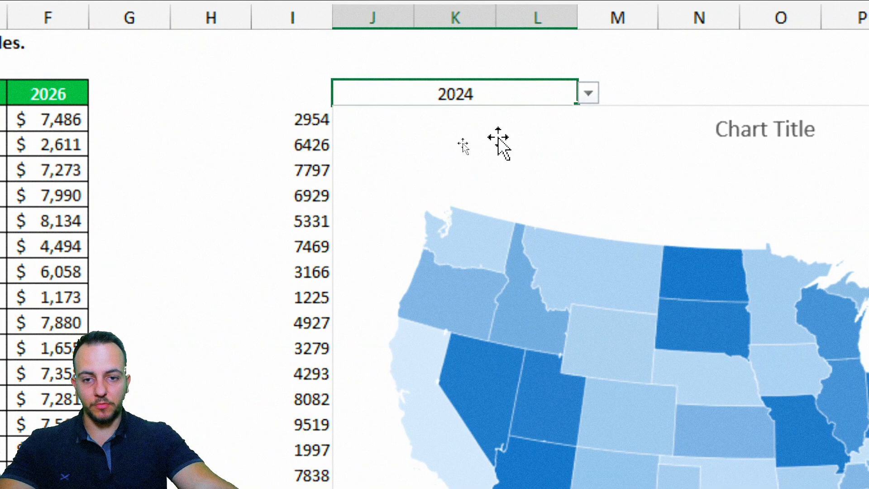
pyautogui.click(588, 94)
pyautogui.click(489, 183)
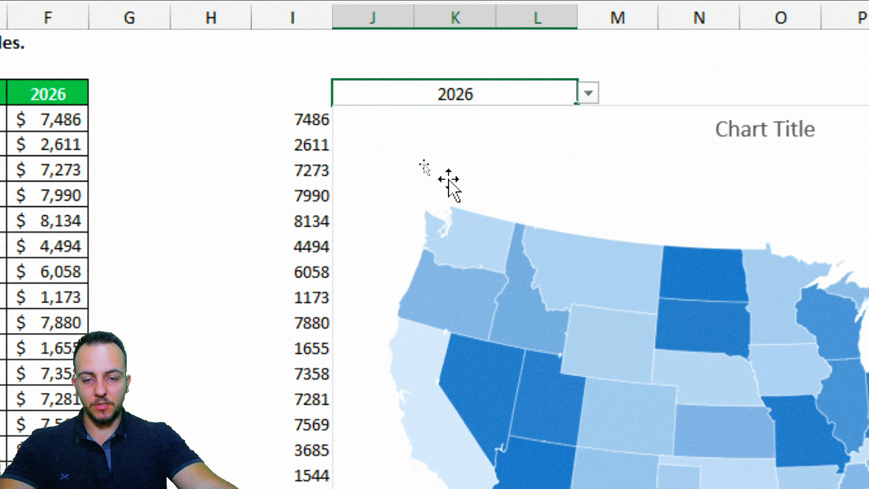
pyautogui.click(596, 93)
pyautogui.click(480, 119)
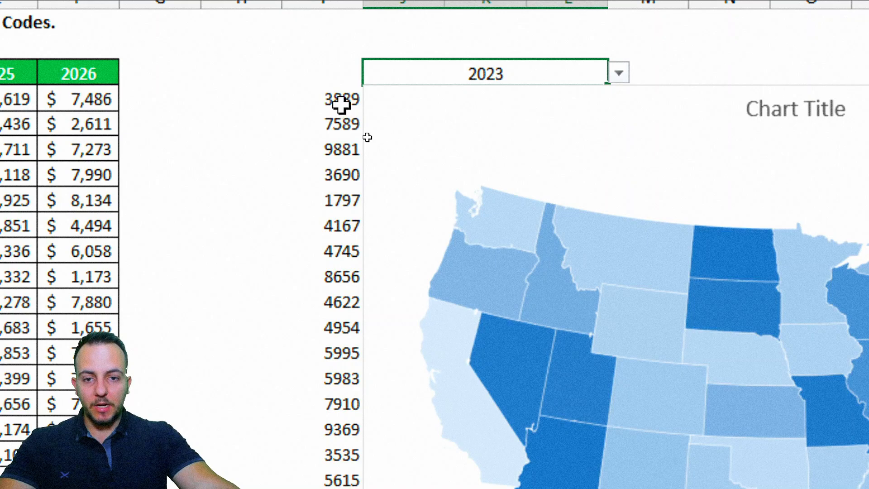
pyautogui.moveTo(368, 135); pyautogui.dragTo(359, 243)
pyautogui.moveTo(325, 316); pyautogui.dragTo(314, 406)
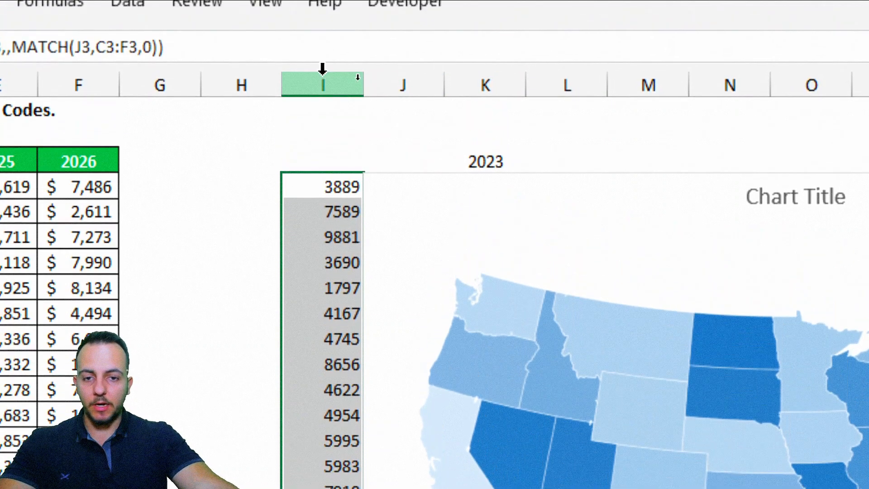
pyautogui.click(319, 79)
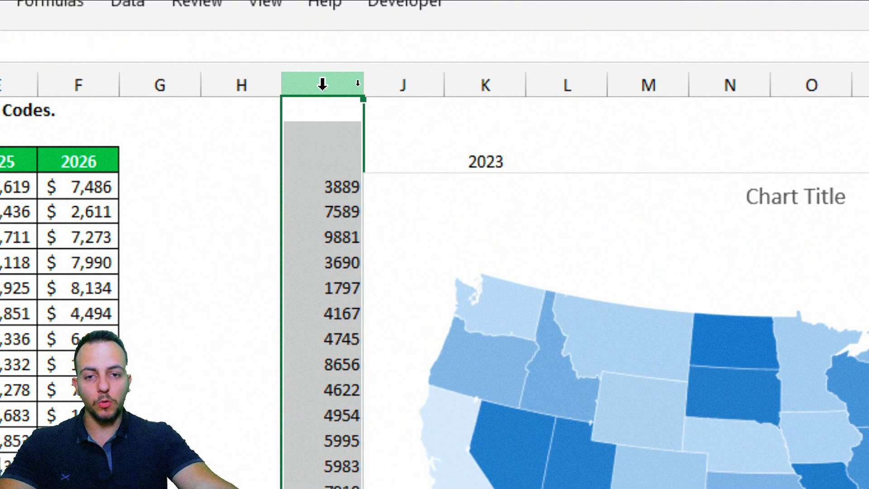
pyautogui.rightClick(330, 84)
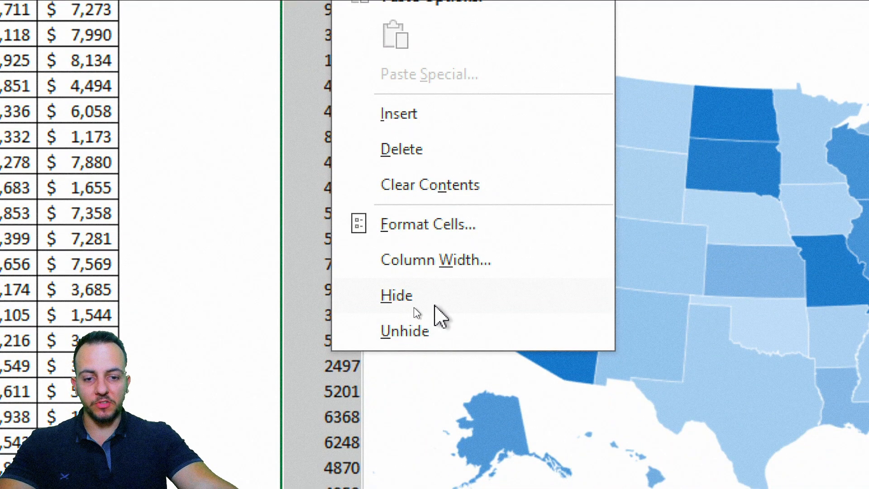
pyautogui.click(435, 305)
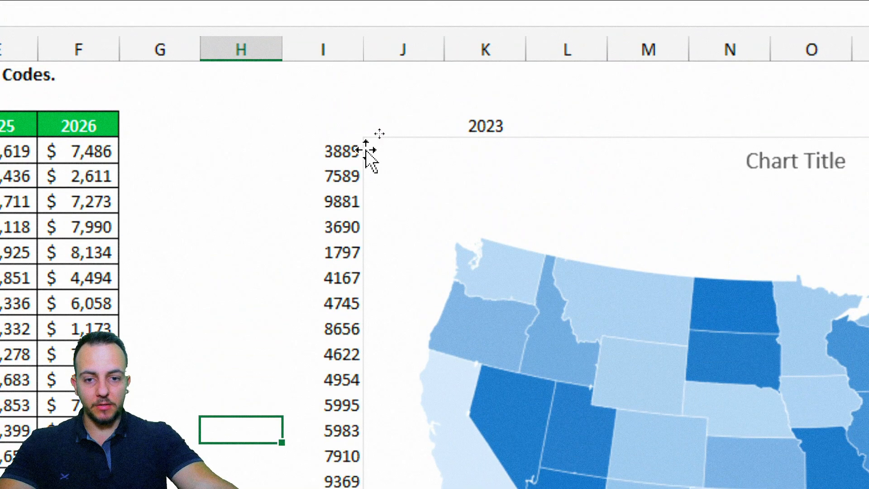
# Step: Enlarge the map chart to cover the formula values in column I, including farther down the sheet, and delete its title
pyautogui.click(368, 145)
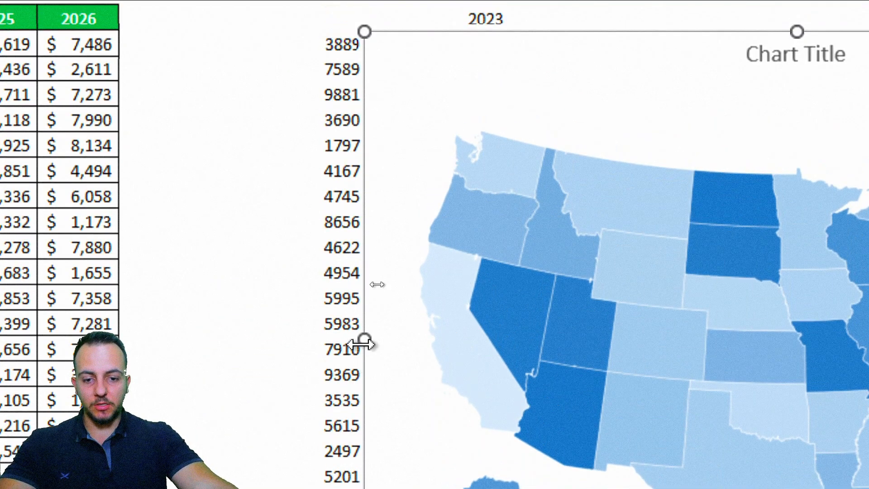
pyautogui.moveTo(364, 344); pyautogui.dragTo(300, 339)
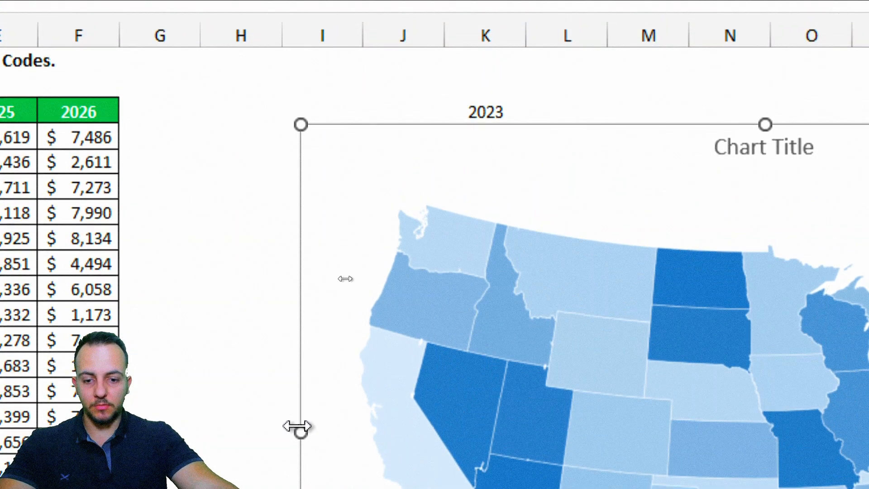
pyautogui.moveTo(298, 338); pyautogui.dragTo(289, 332)
pyautogui.moveTo(289, 424); pyautogui.dragTo(272, 398)
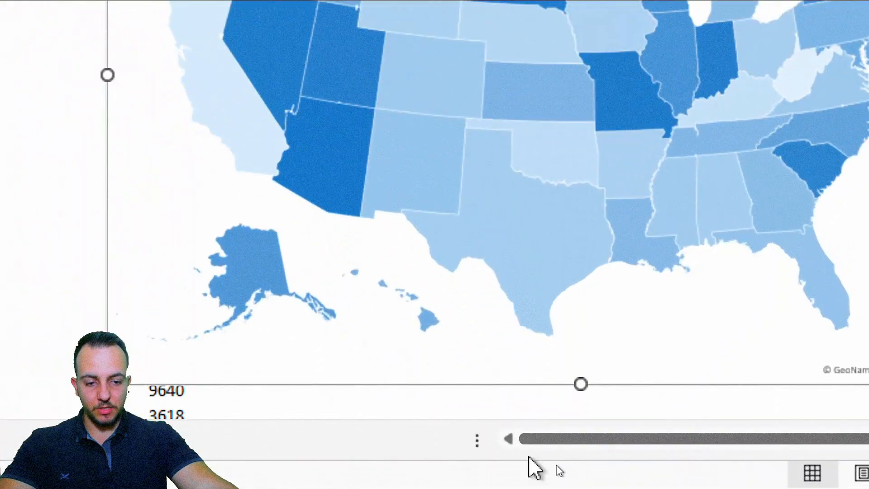
pyautogui.moveTo(575, 437); pyautogui.dragTo(572, 440)
pyautogui.moveTo(576, 392); pyautogui.dragTo(549, 292)
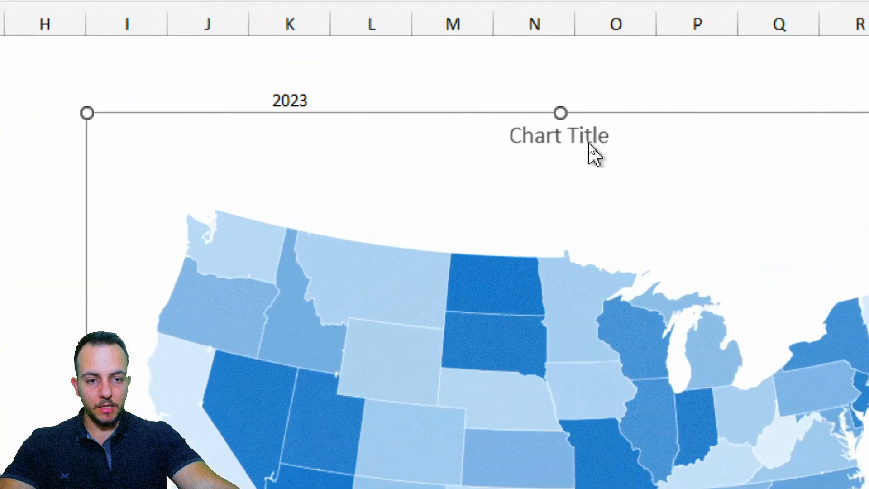
pyautogui.click(583, 138)
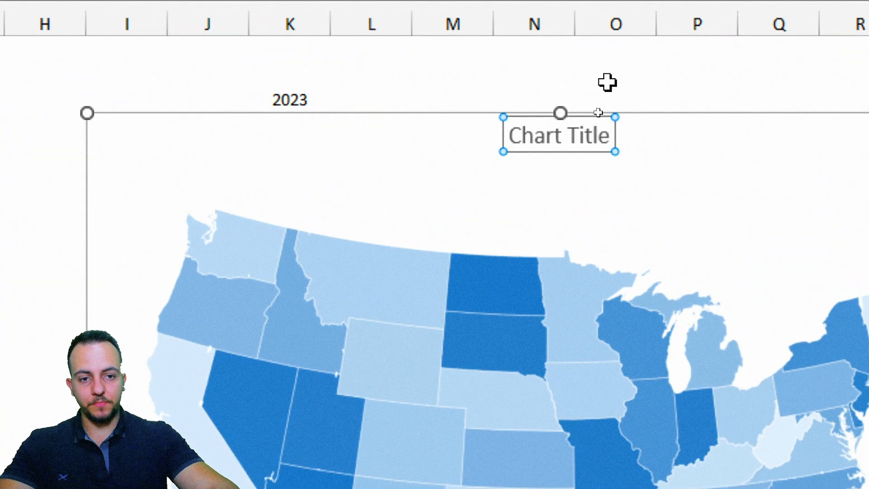
pyautogui.press('Delete')
# Step: Format the year selector cell J3 with bold white text on a dark gray fill
pyautogui.click(229, 97)
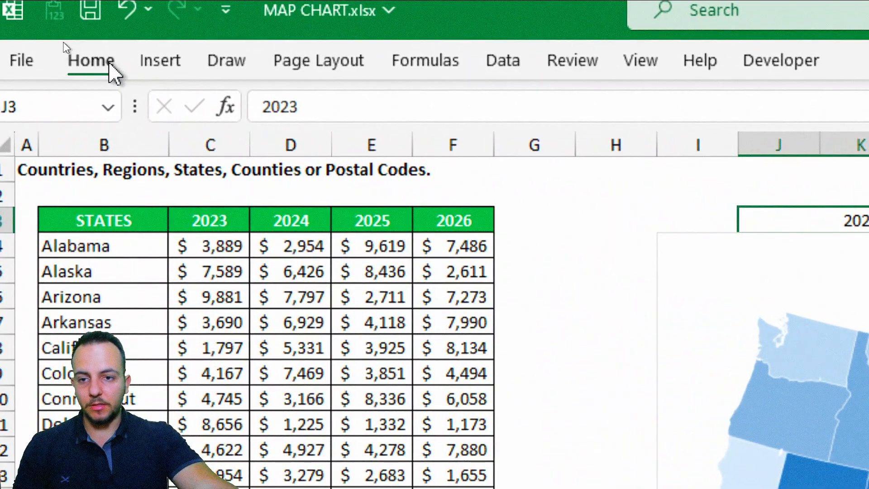
pyautogui.click(111, 70)
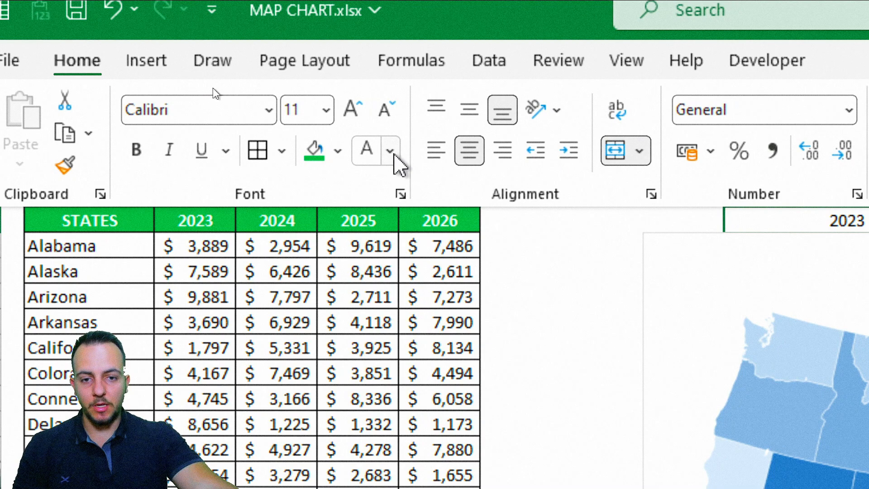
pyautogui.click(390, 151)
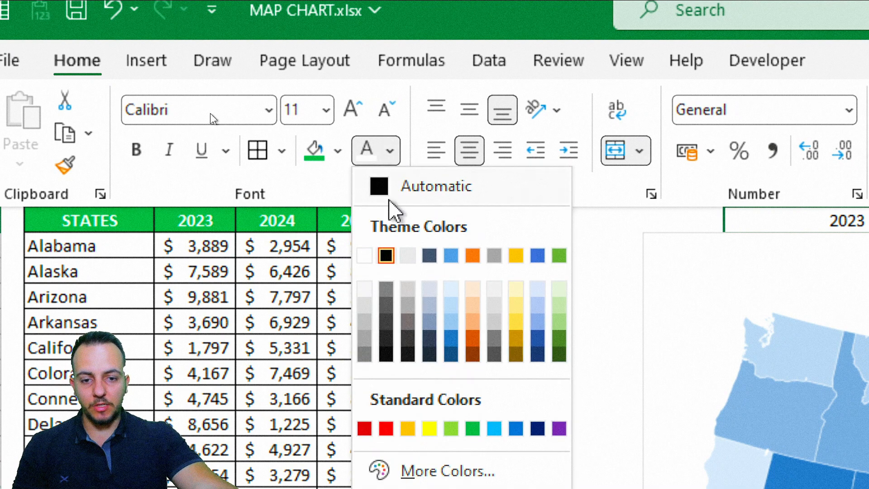
pyautogui.click(365, 255)
pyautogui.click(338, 151)
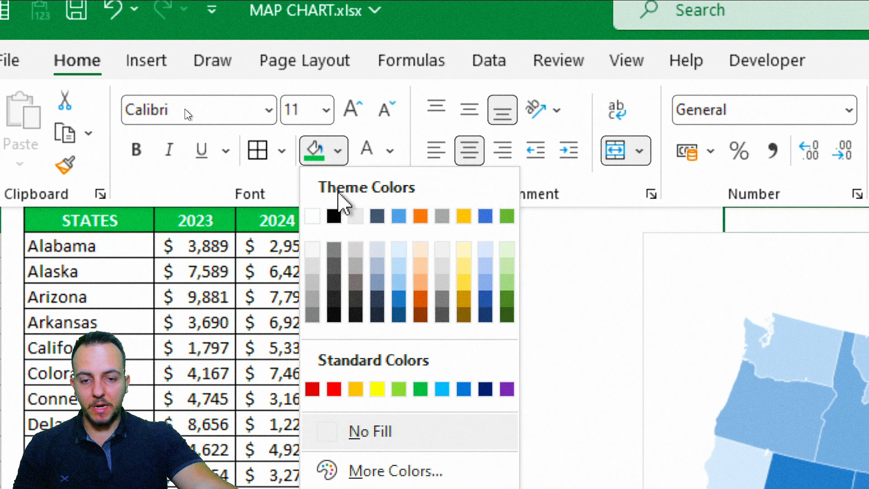
pyautogui.click(334, 287)
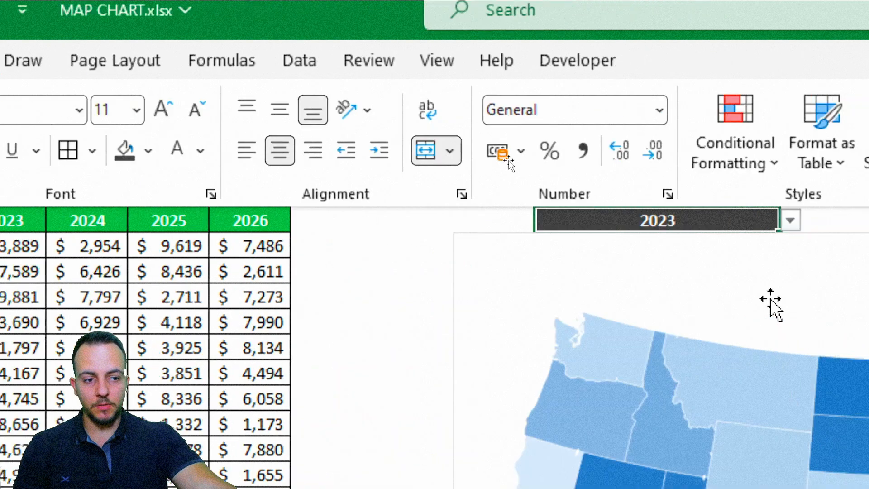
# Step: Give the map chart a dark gray outline and deselect the chart
pyautogui.click(762, 295)
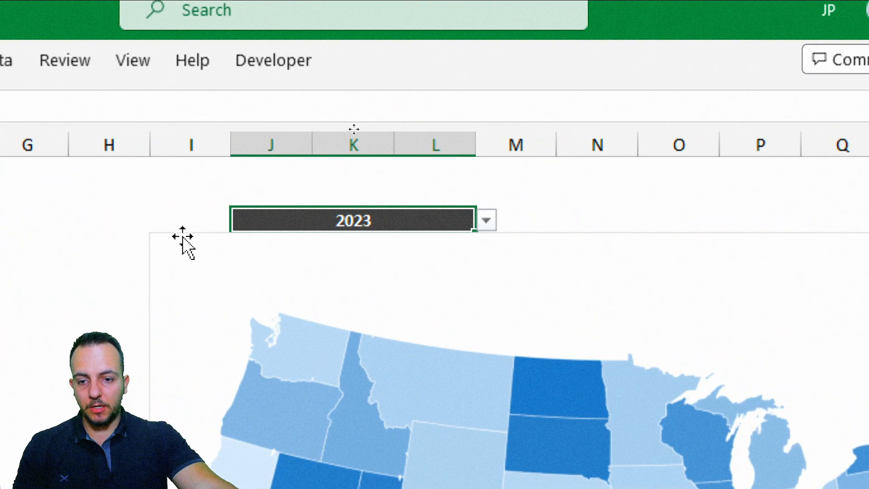
pyautogui.click(55, 240)
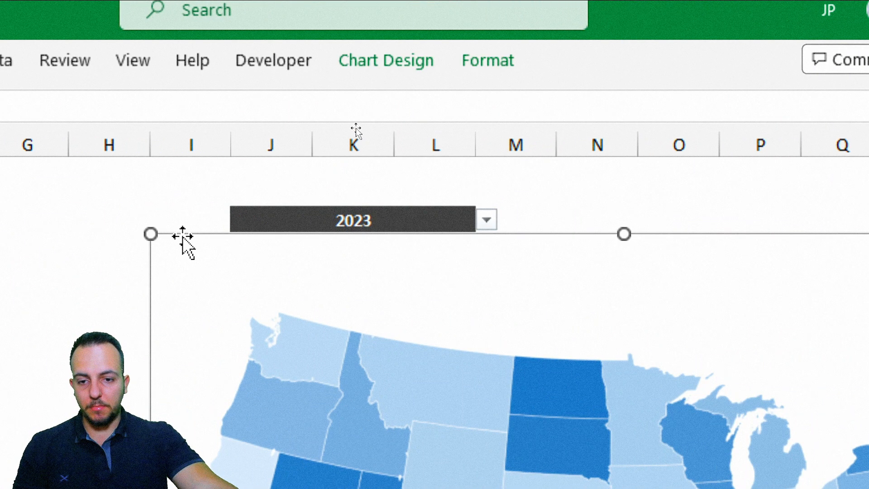
pyautogui.click(485, 65)
pyautogui.click(213, 141)
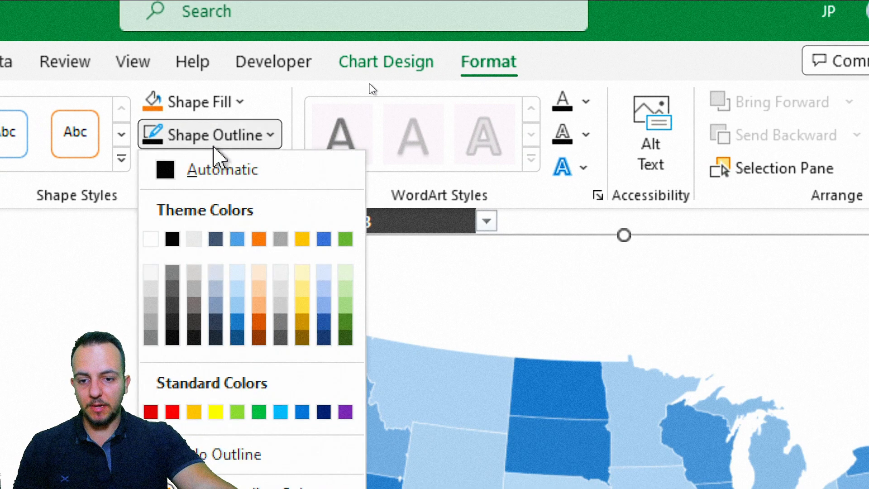
pyautogui.click(172, 306)
pyautogui.click(604, 193)
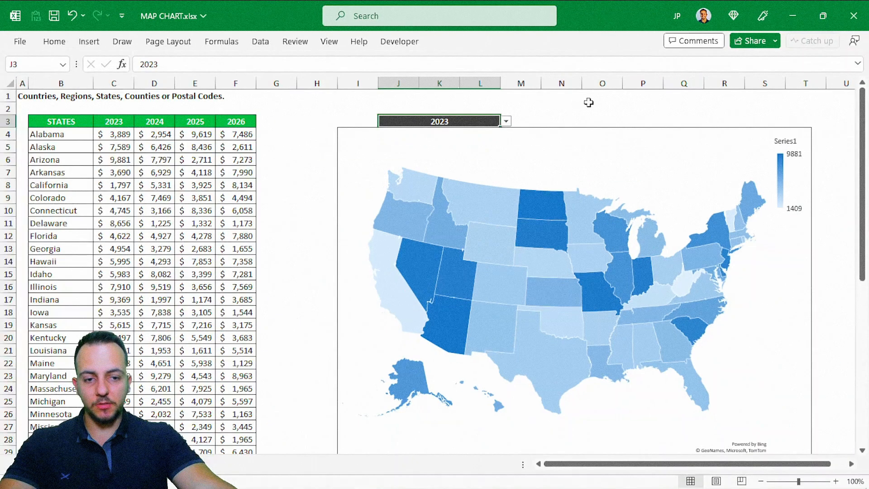
pyautogui.press('Right')
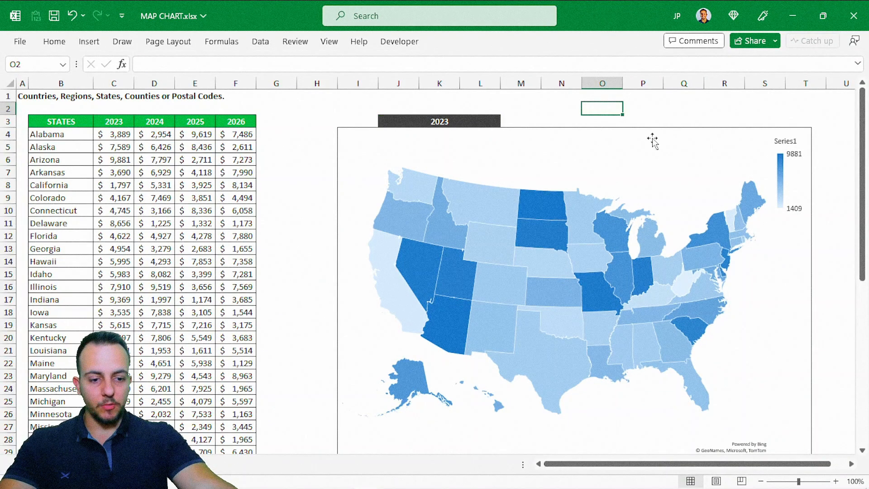
# Step: Open the map's data series formatting and set the map labels to Show all
pyautogui.click(495, 223)
pyautogui.doubleClick(484, 224)
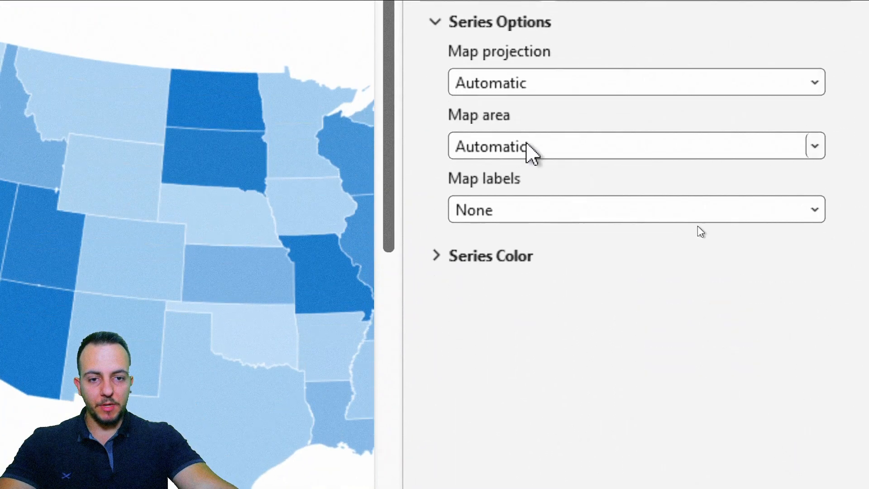
pyautogui.click(525, 96)
pyautogui.click(565, 150)
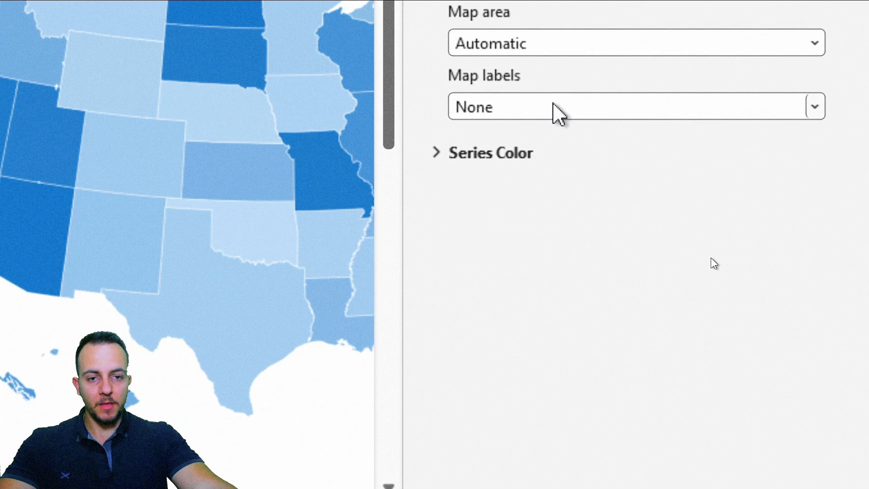
pyautogui.click(555, 211)
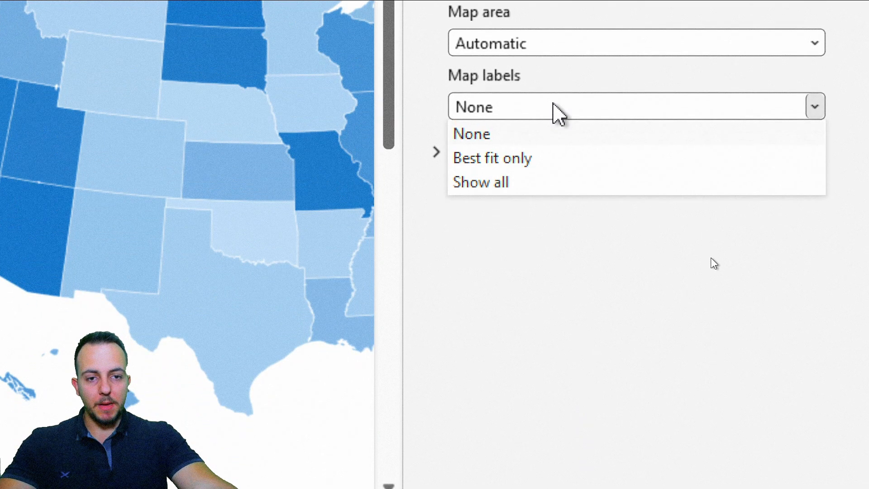
pyautogui.click(499, 182)
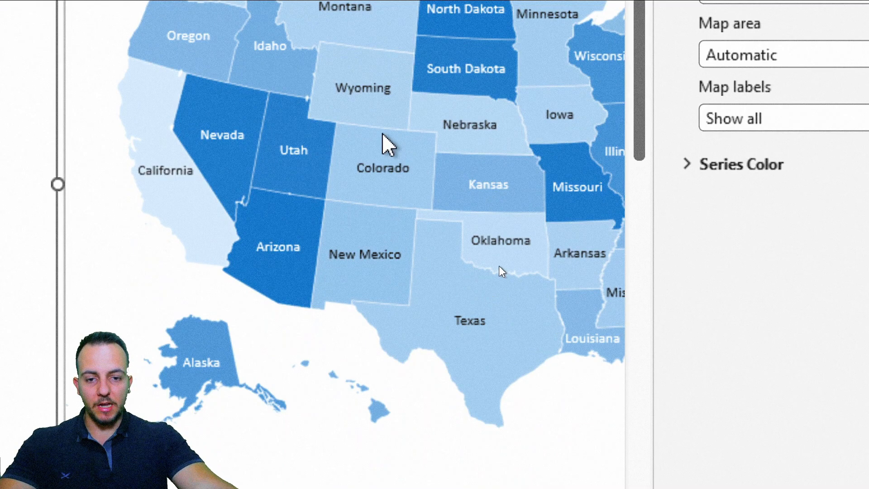
# Step: Change the map's series color scale to Diverging (3-color)
pyautogui.moveTo(473, 272)
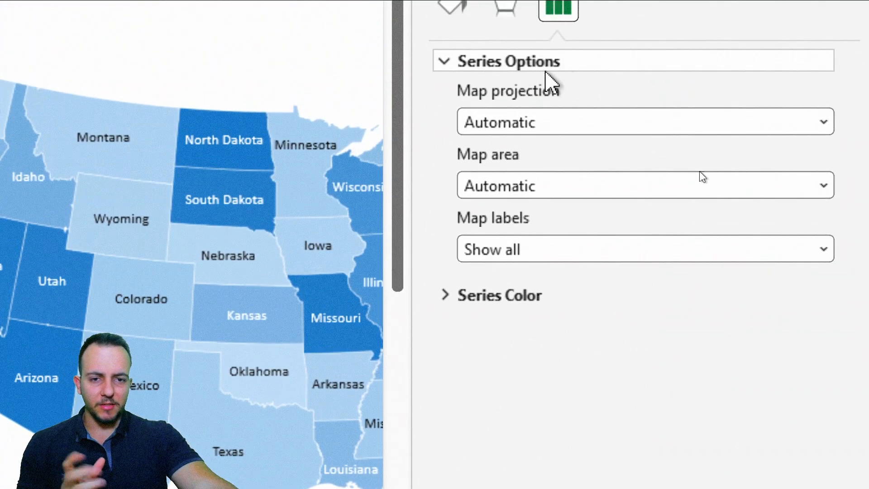
pyautogui.click(537, 64)
pyautogui.click(496, 99)
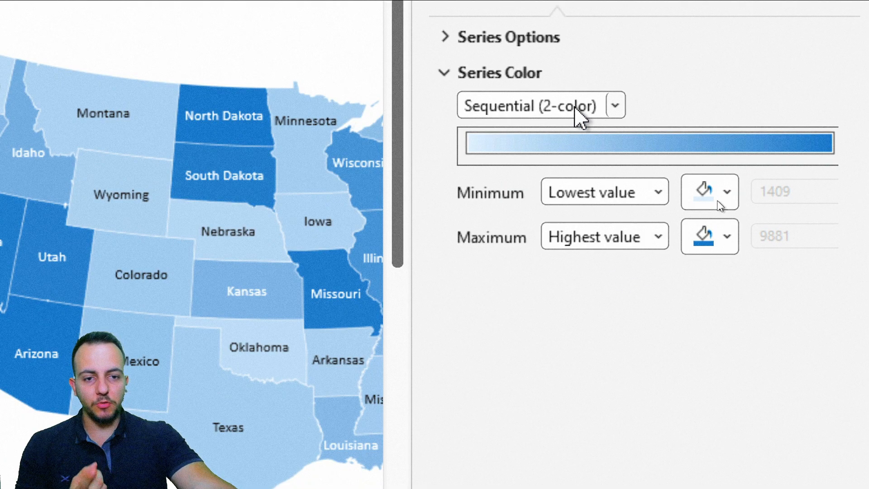
pyautogui.click(577, 107)
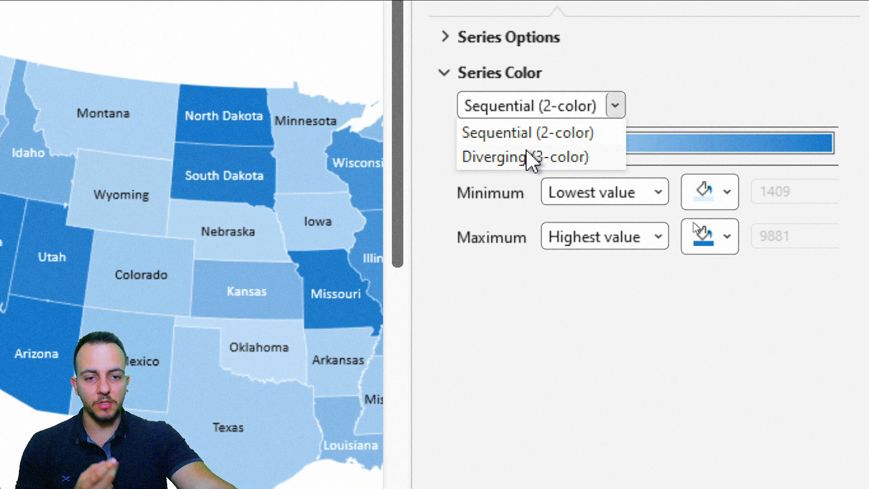
pyautogui.click(529, 162)
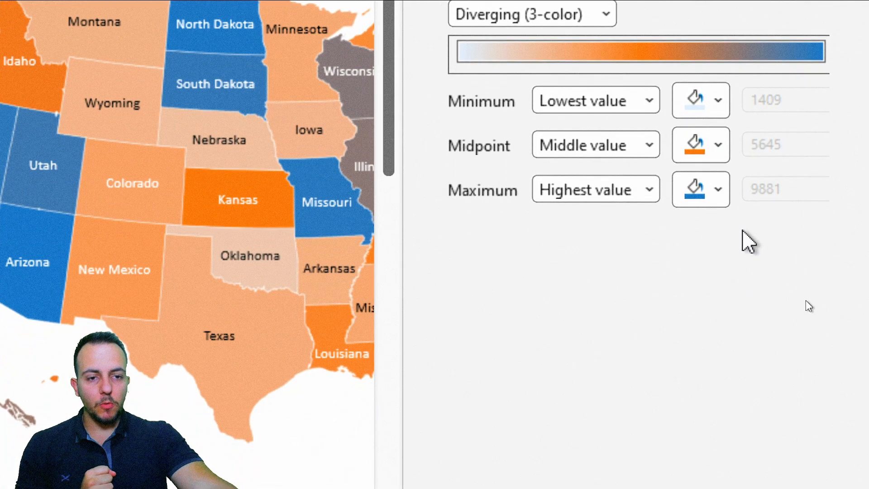
# Step: Set the map's diverging color scale to red for the minimum, yellow for the midpoint and green for the maximum
pyautogui.click(718, 101)
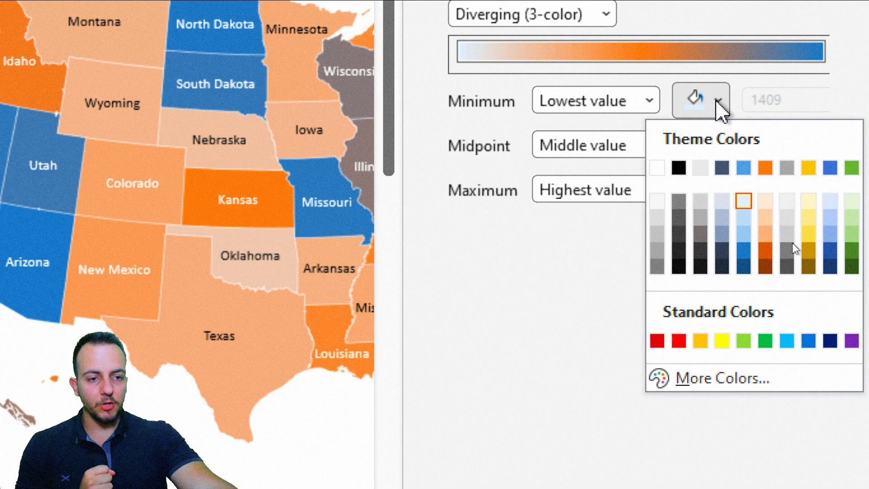
pyautogui.click(679, 341)
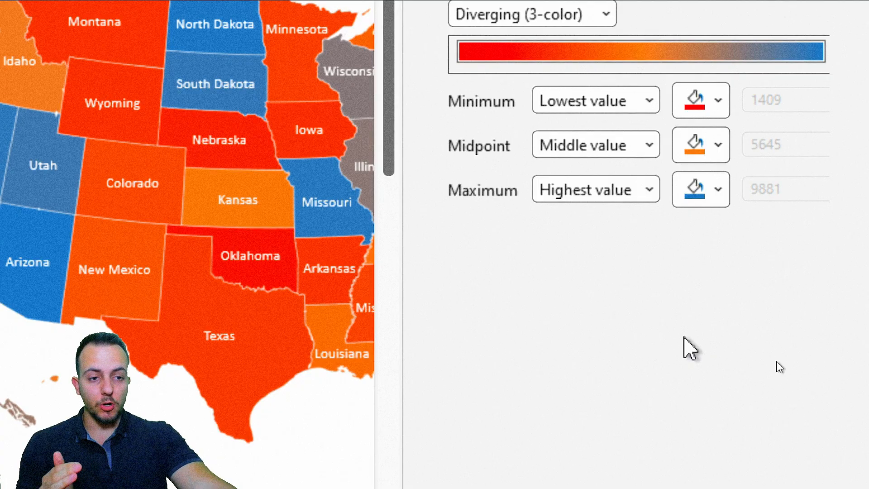
pyautogui.click(716, 155)
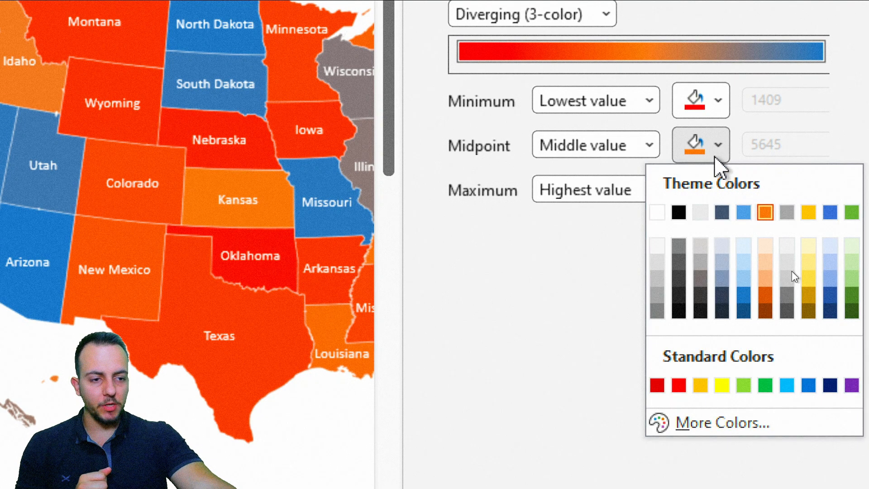
pyautogui.click(721, 385)
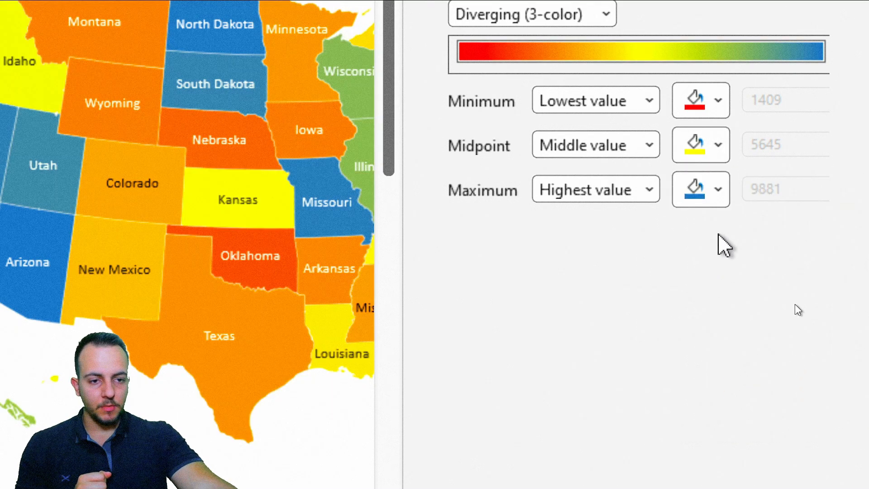
pyautogui.click(719, 190)
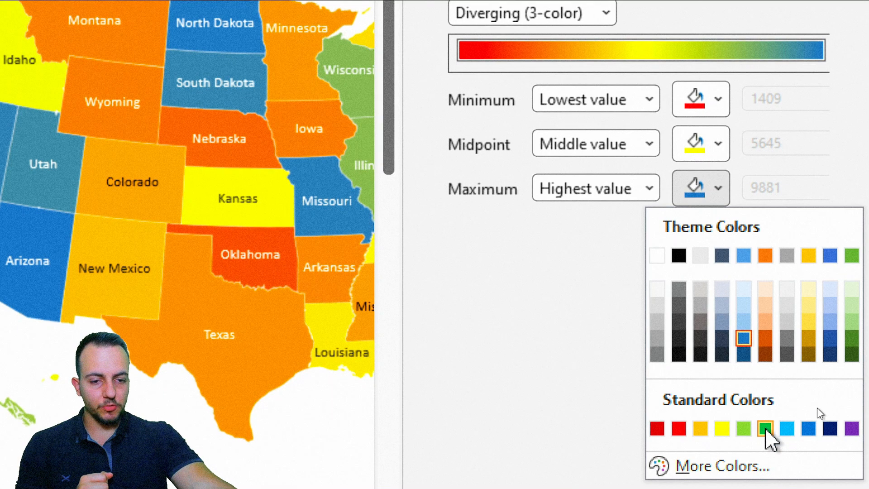
pyautogui.click(765, 429)
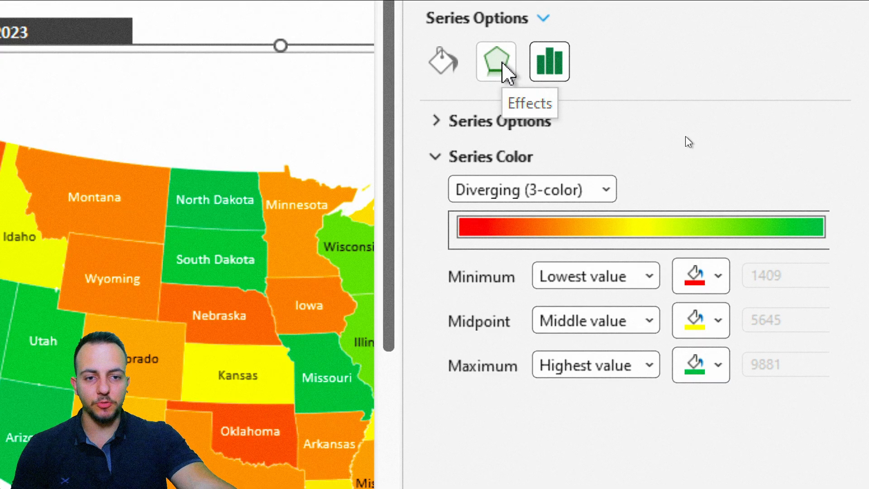
# Step: Apply an outer shadow offset to the bottom right to the map series and set its transparency to 30%
pyautogui.click(503, 65)
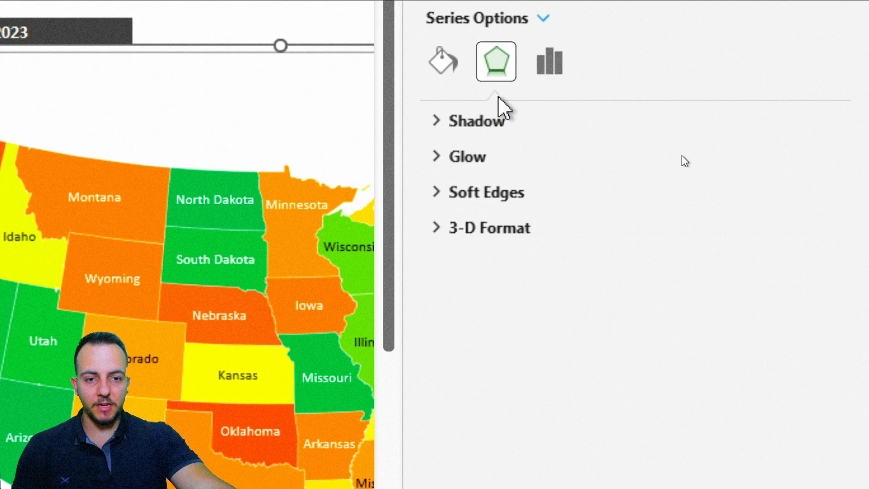
pyautogui.click(496, 120)
pyautogui.click(794, 165)
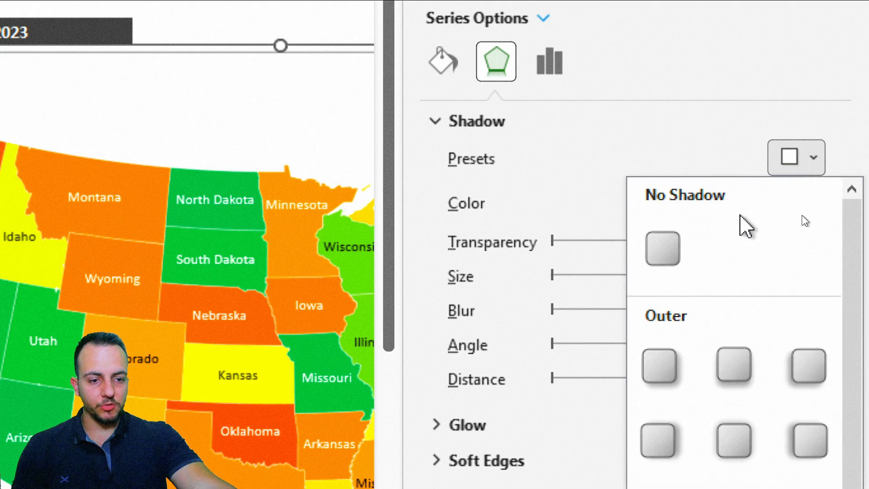
pyautogui.click(657, 367)
pyautogui.click(754, 244)
pyautogui.moveTo(775, 242); pyautogui.dragTo(729, 248)
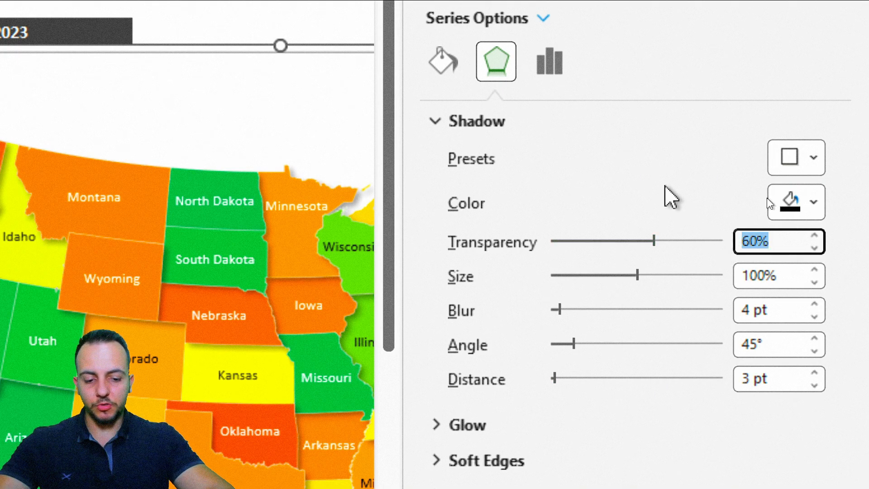
pyautogui.write('30')
pyautogui.press('Return')
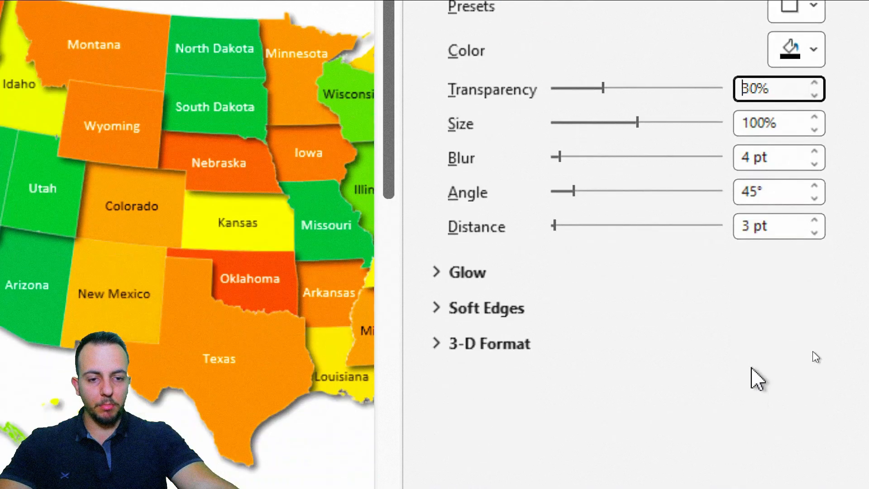
# Step: Set the map series shadow's blur to 2 pt and its distance to 4 pt
pyautogui.click(814, 163)
pyautogui.click(814, 164)
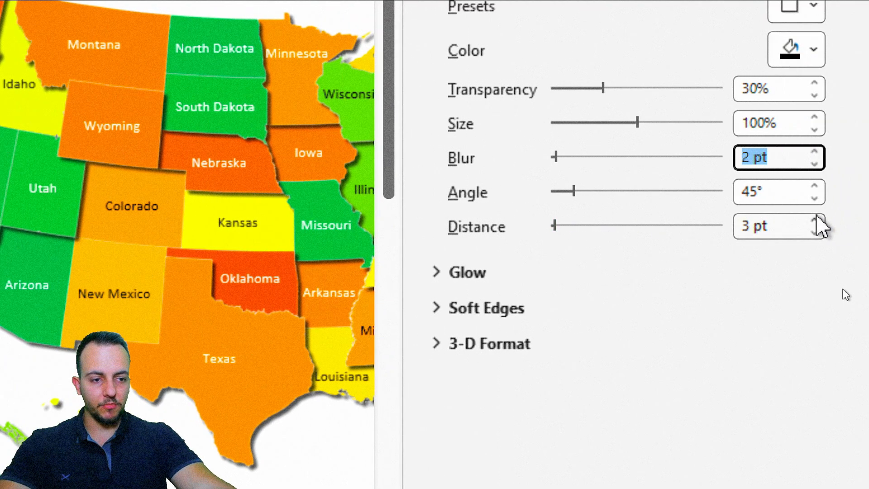
pyautogui.click(814, 221)
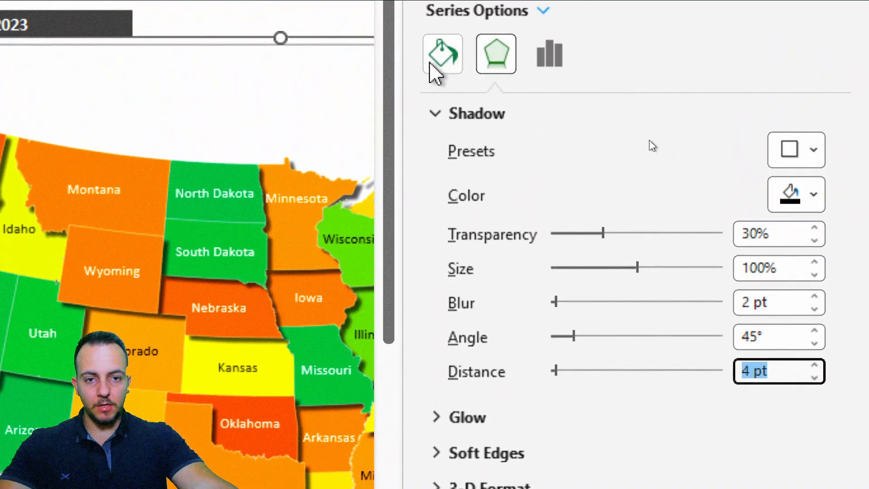
# Step: Give the states in the map series a thin solid black border
pyautogui.click(442, 64)
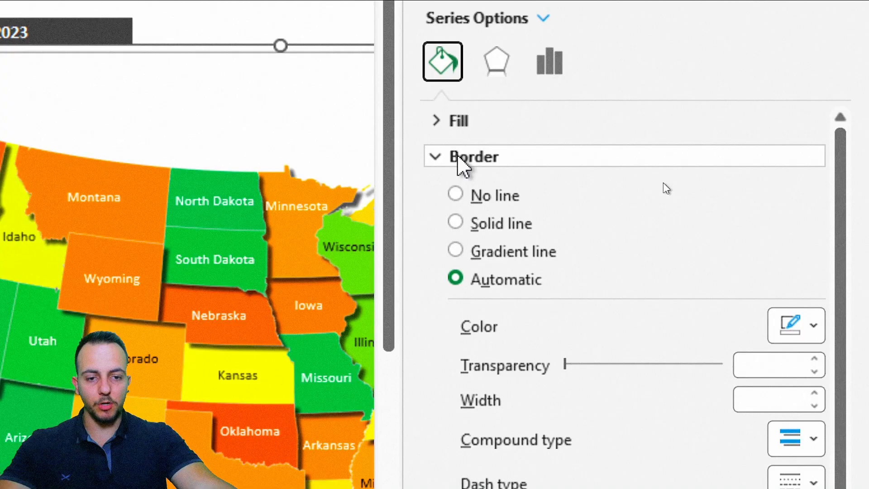
pyautogui.click(500, 223)
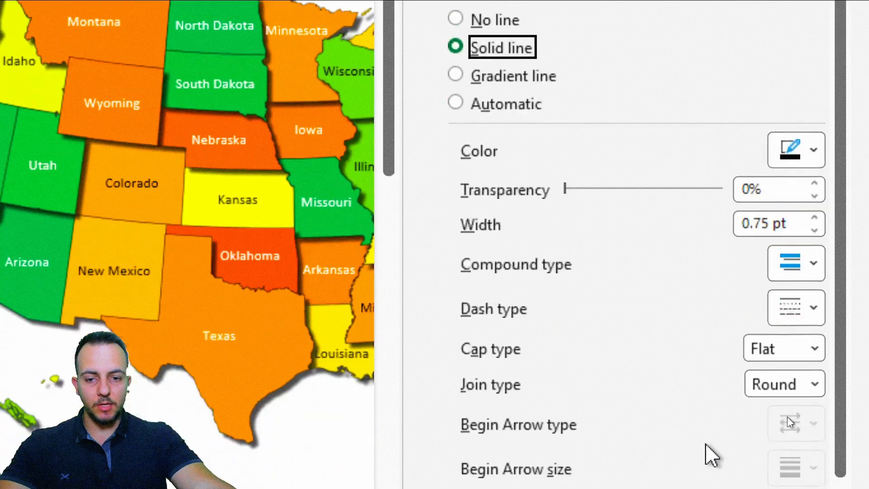
pyautogui.click(798, 128)
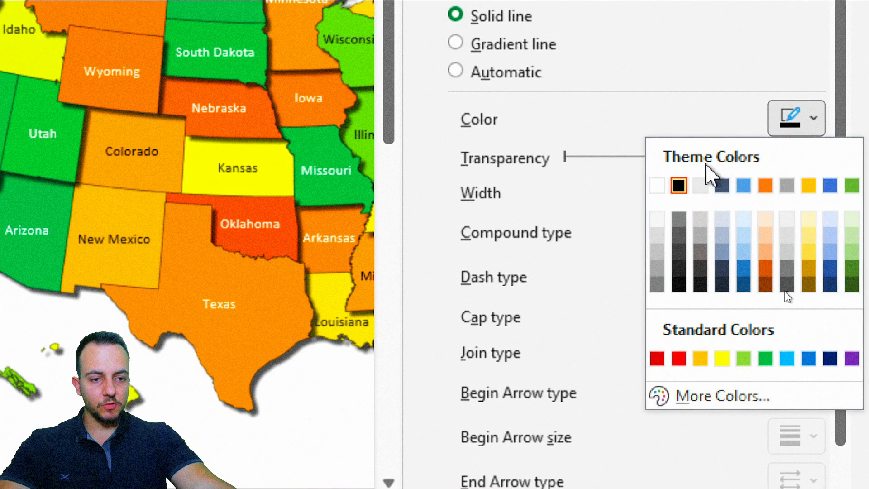
pyautogui.click(681, 187)
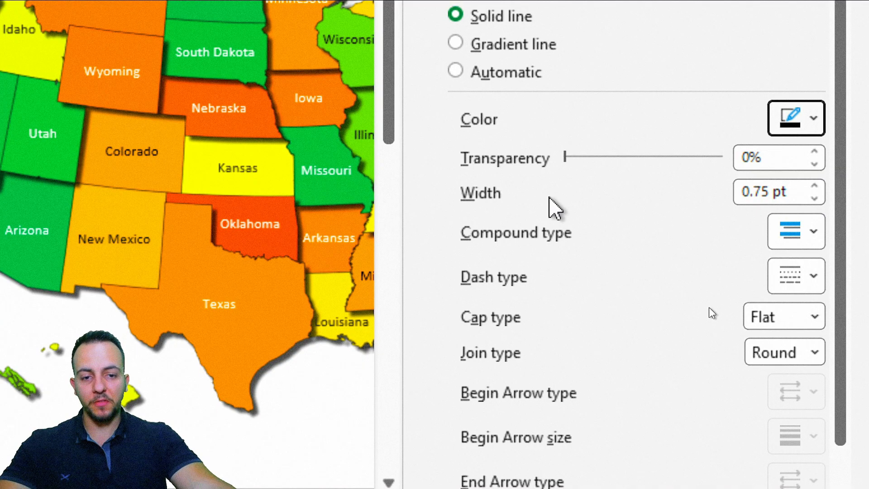
pyautogui.click(815, 186)
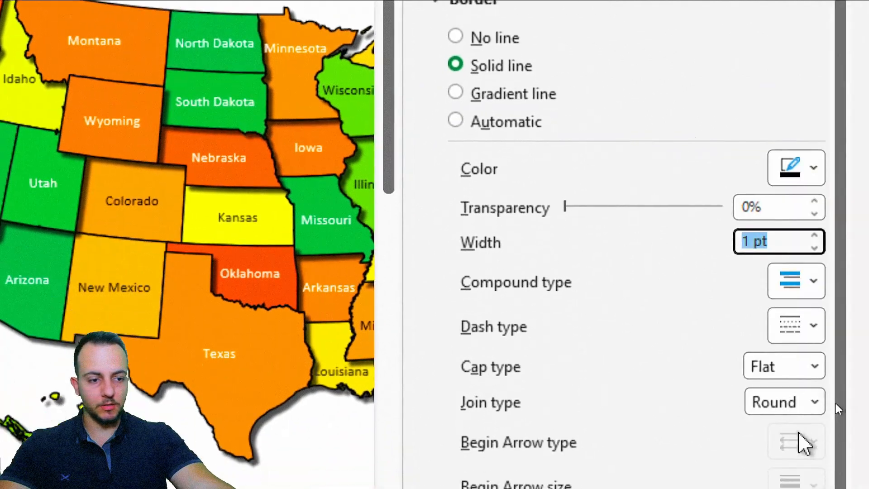
pyautogui.click(814, 248)
pyautogui.click(815, 214)
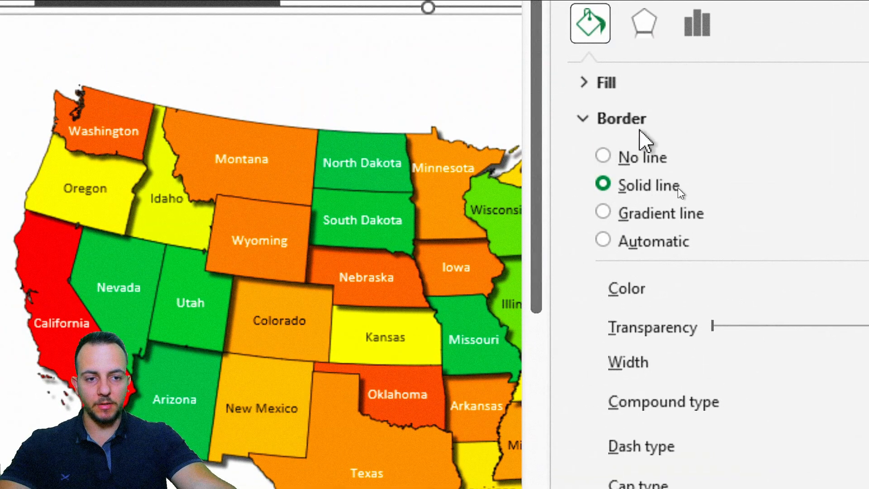
pyautogui.click(625, 117)
# Step: Fill the map's plot area with a medium blue linear preset gradient and close the formatting pane
pyautogui.click(263, 88)
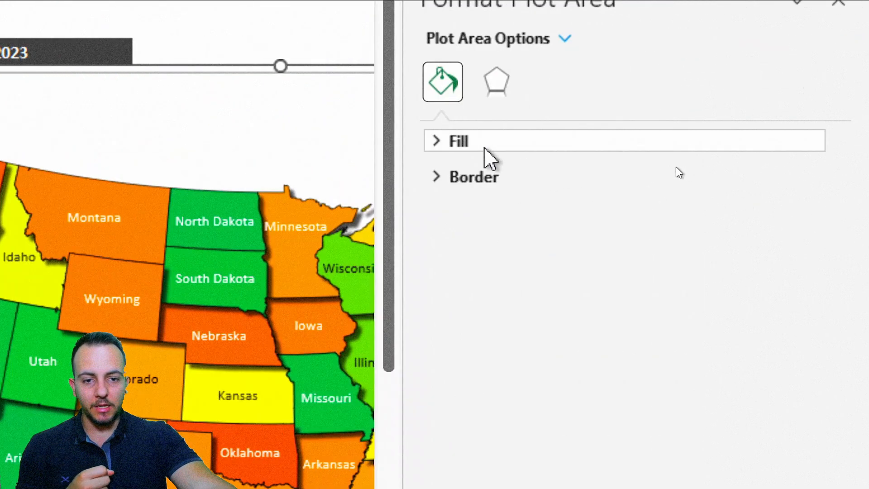
pyautogui.click(797, 144)
pyautogui.click(498, 240)
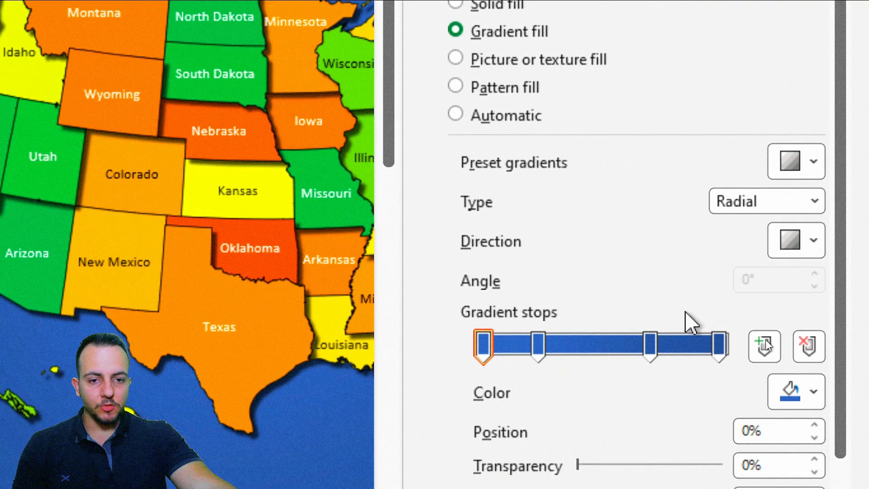
pyautogui.click(813, 162)
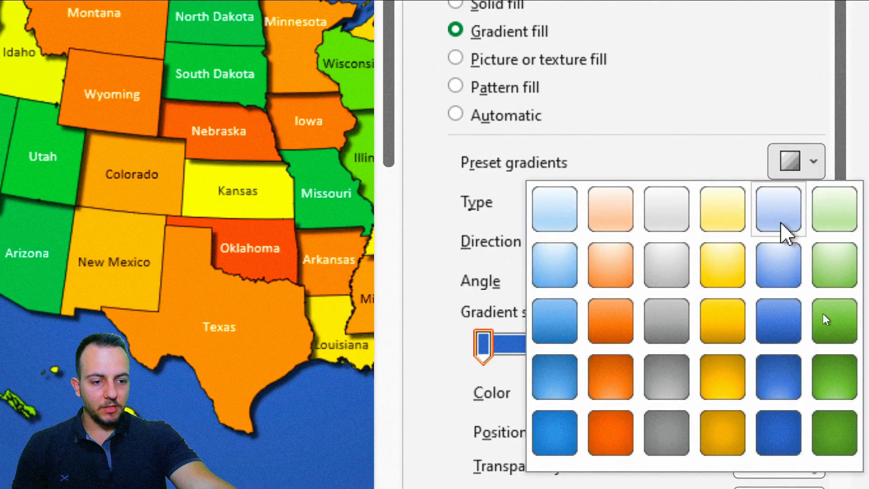
pyautogui.click(776, 322)
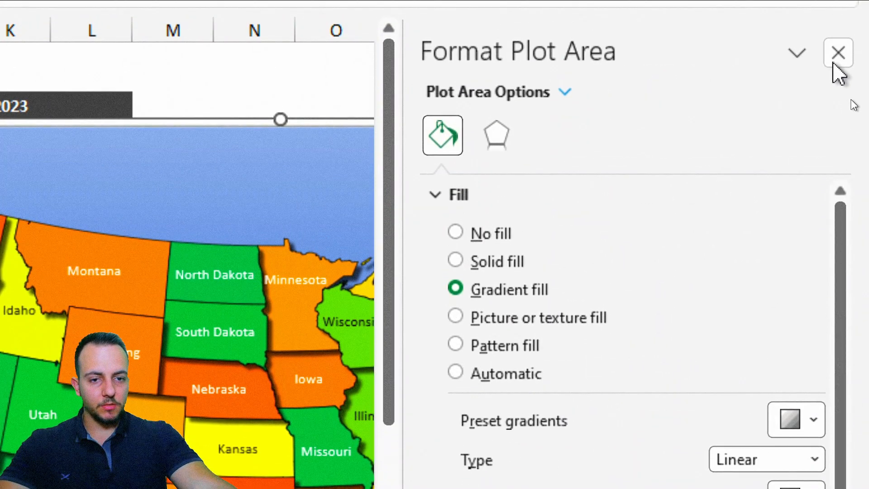
pyautogui.click(838, 74)
pyautogui.click(460, 88)
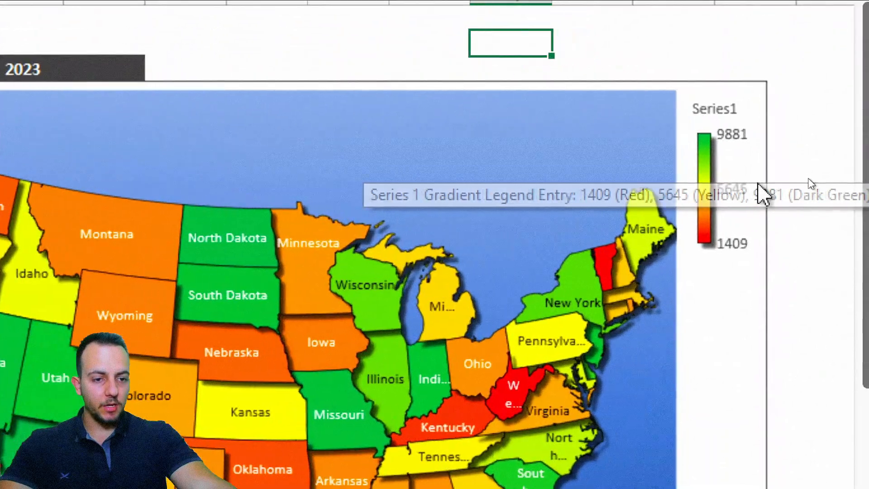
# Step: Delete the color scale legend from the map chart and deselect the chart
pyautogui.click(701, 183)
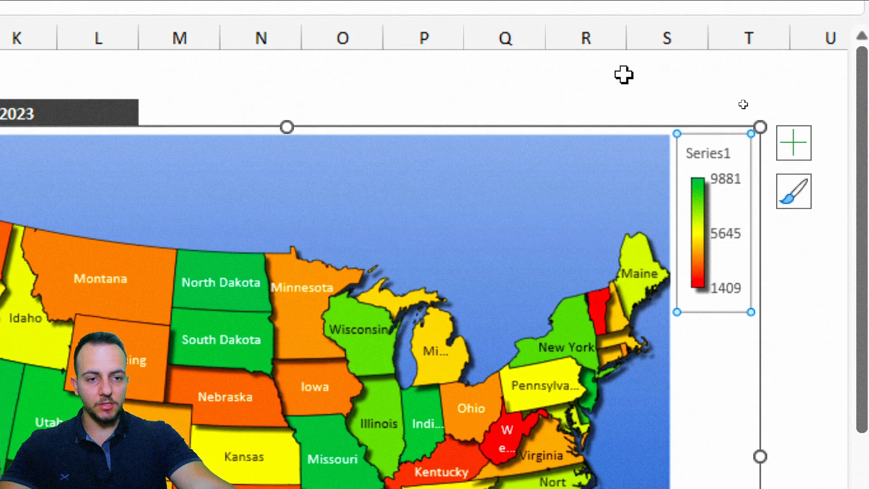
pyautogui.press('Delete')
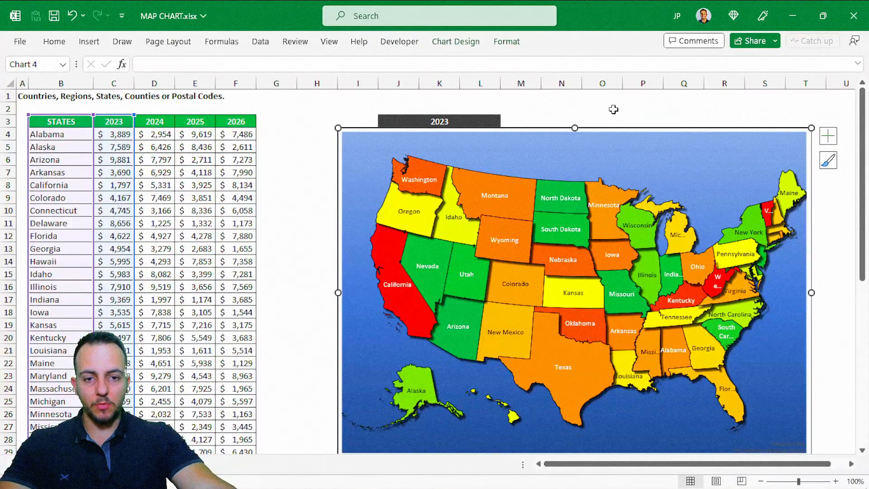
pyautogui.click(612, 109)
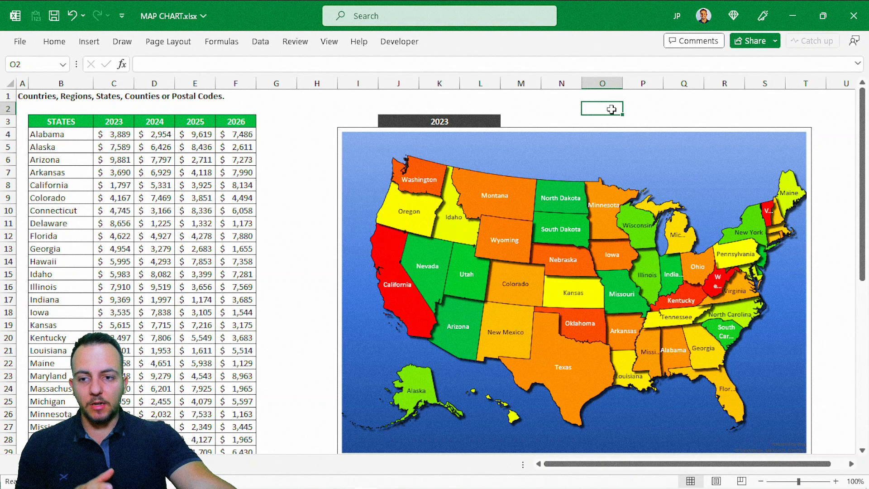
# Step: Select the map chart and examine which table columns are highlighted as its source data
pyautogui.click(466, 119)
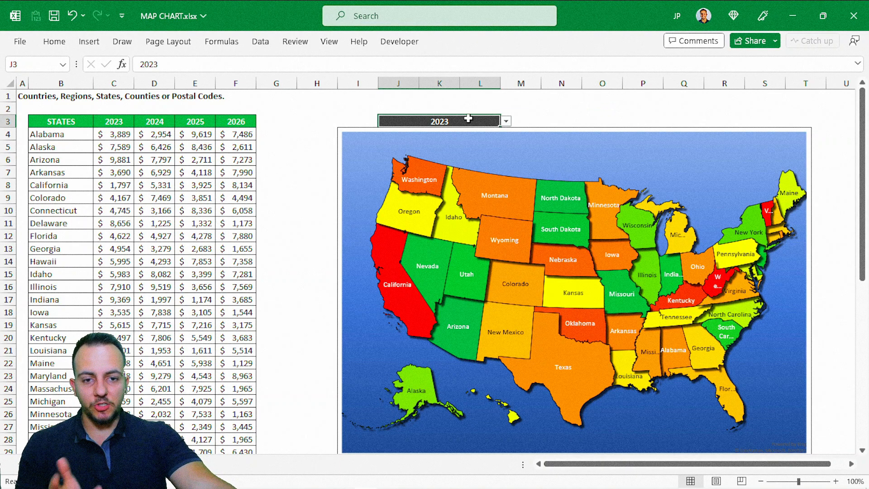
pyautogui.click(515, 164)
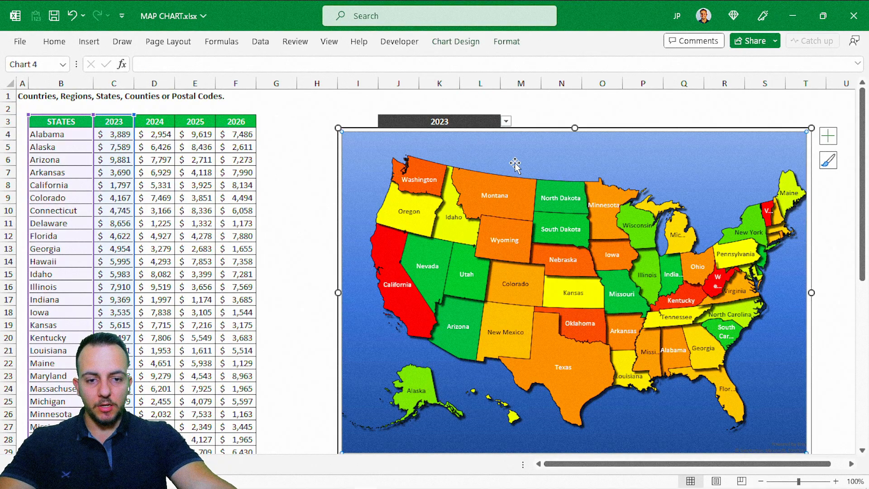
pyautogui.hotkey('ctrl', '4')
pyautogui.hotkey('ctrl', '2')
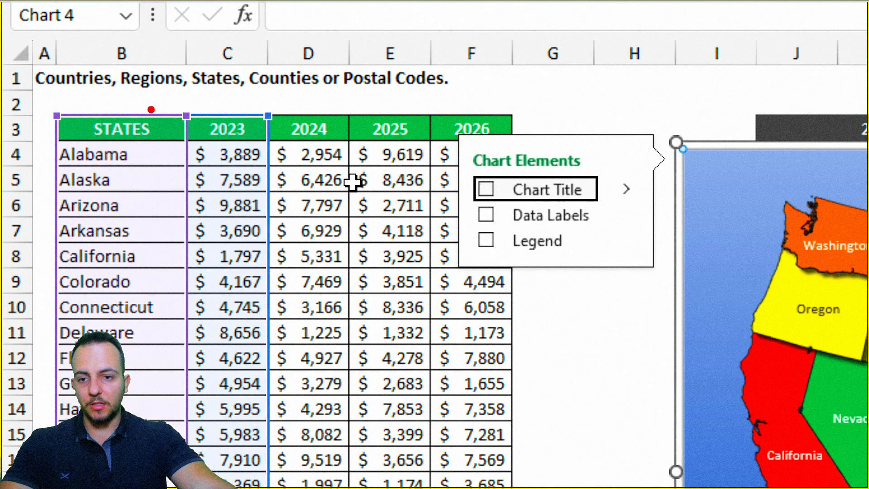
pyautogui.moveTo(145, 110); pyautogui.dragTo(211, 32)
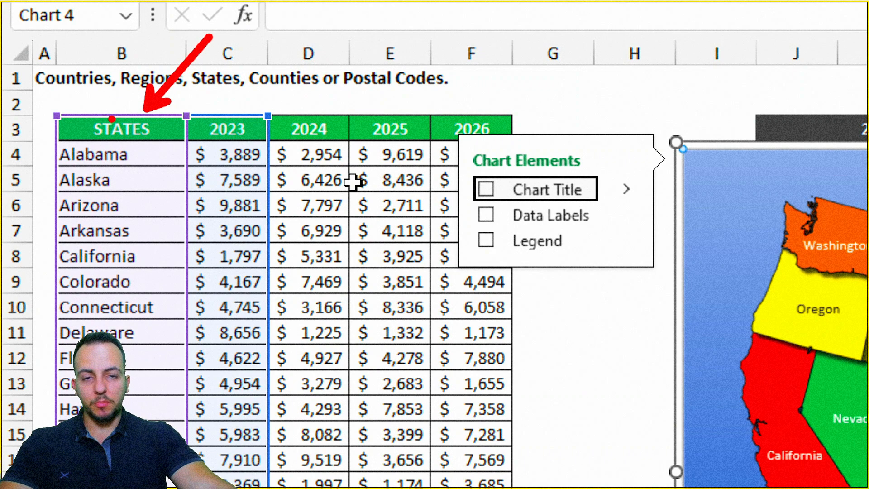
pyautogui.moveTo(248, 105); pyautogui.dragTo(312, 34)
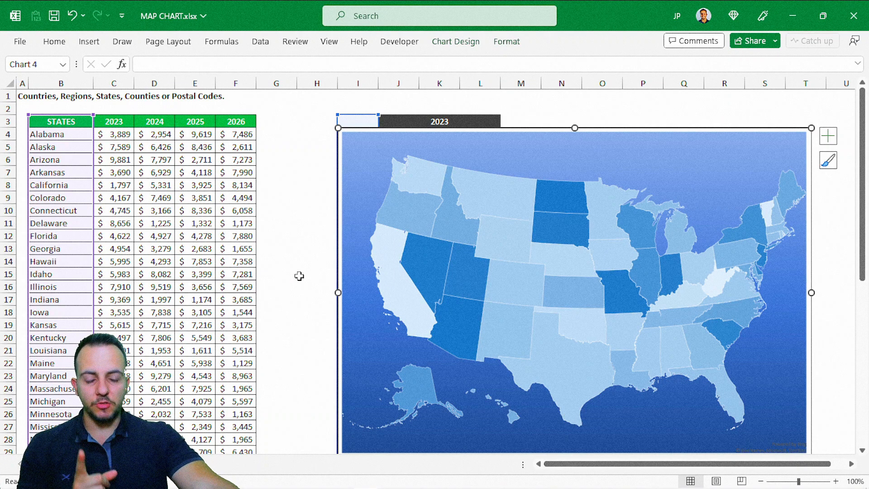
# Step: Undo the last change to the map chart's source value range and deselect the chart
pyautogui.hotkey('ctrl', 'z')
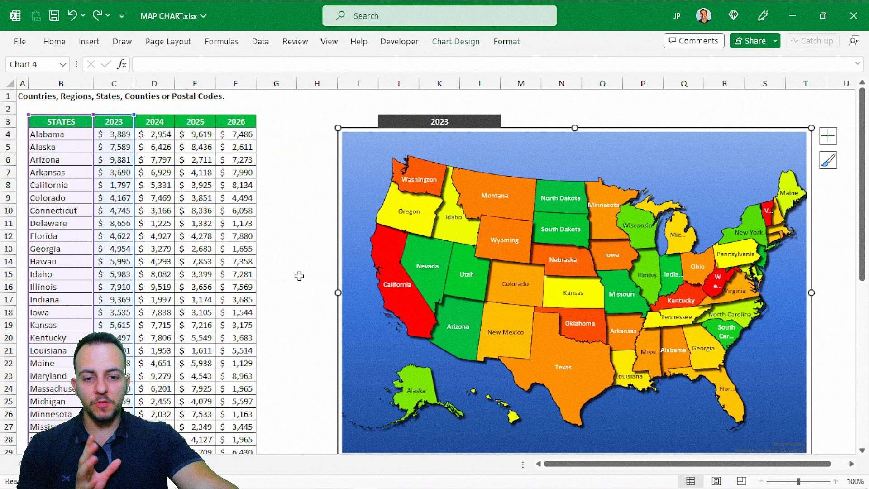
pyautogui.click(299, 276)
# Step: Change the map chart's series values range to ='Sales Report'!$I$3:$I$53, accept the new data source and deselect the chart
pyautogui.rightClick(342, 169)
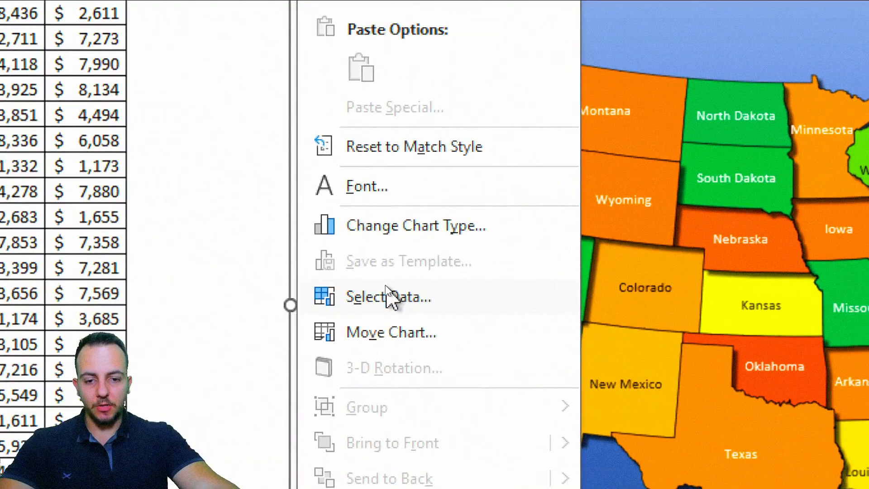
pyautogui.click(385, 289)
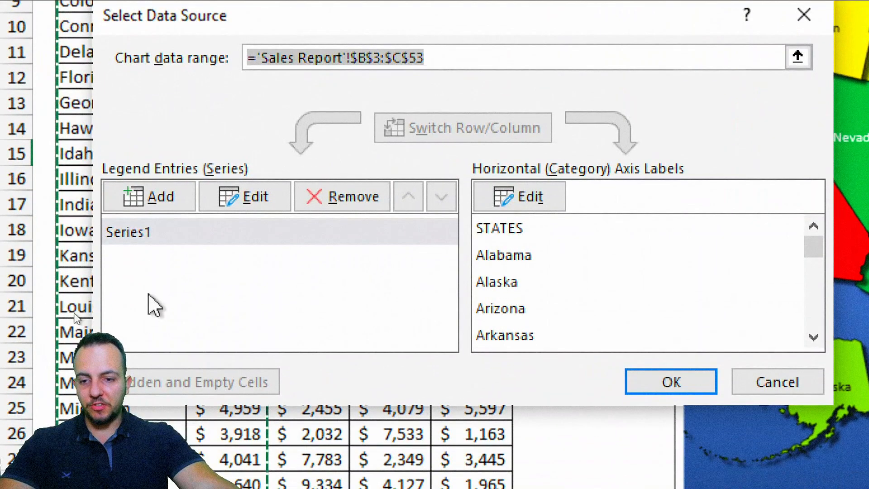
pyautogui.click(64, 288)
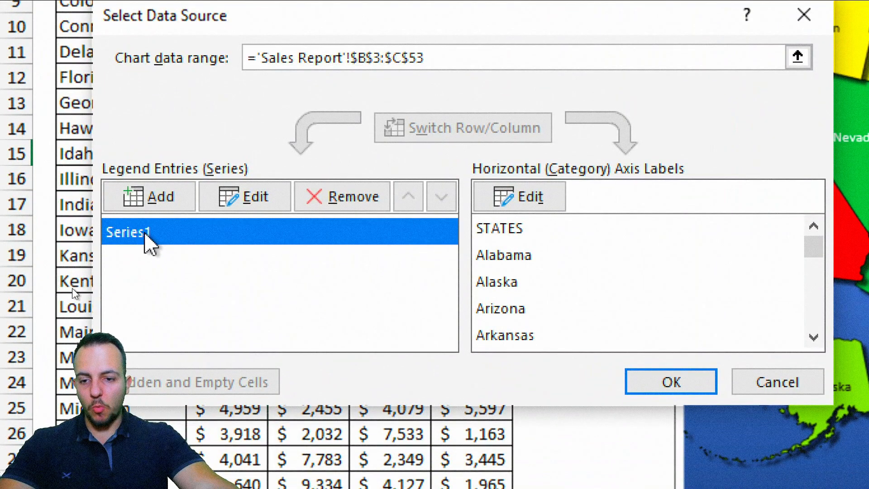
pyautogui.click(256, 206)
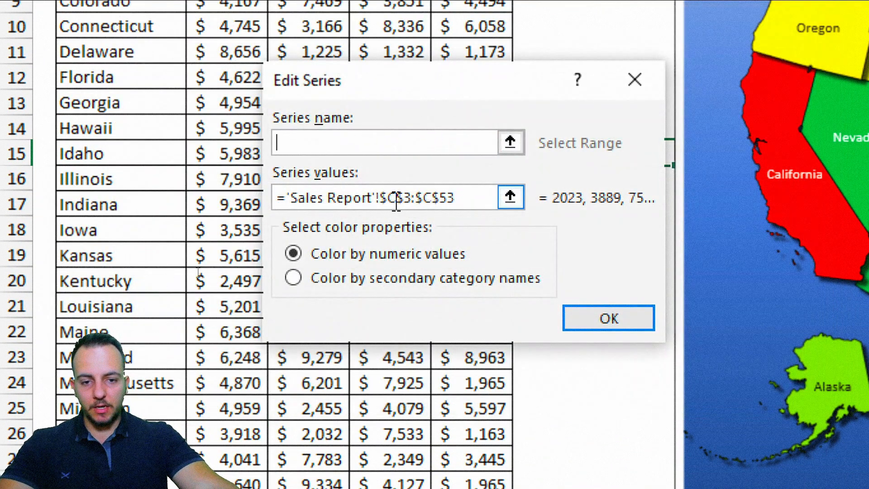
pyautogui.click(397, 199)
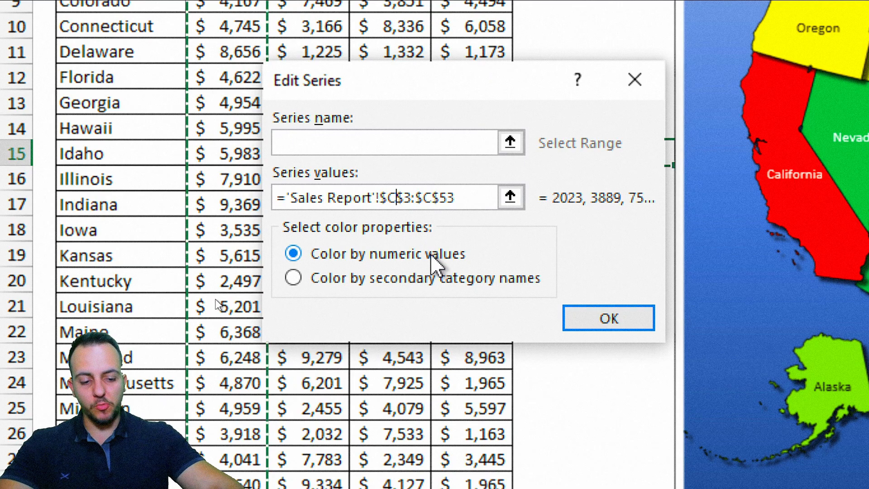
pyautogui.press('BackSpace')
pyautogui.write('I')
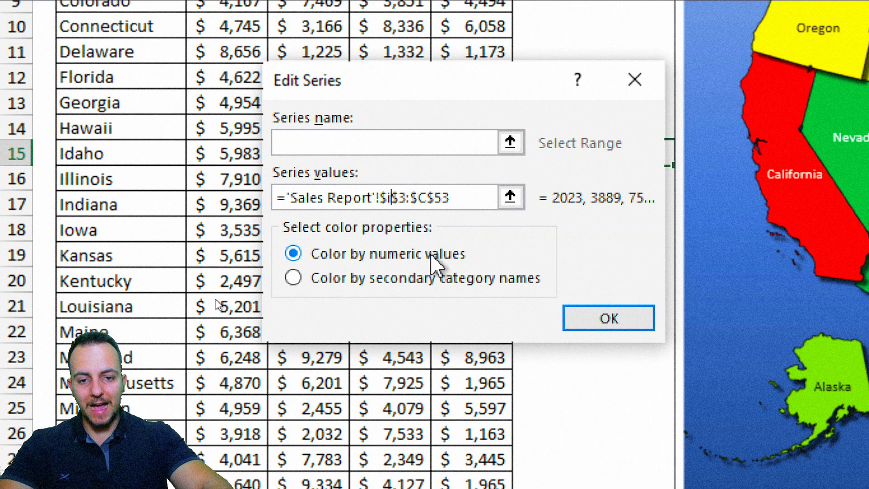
pyautogui.click(424, 187)
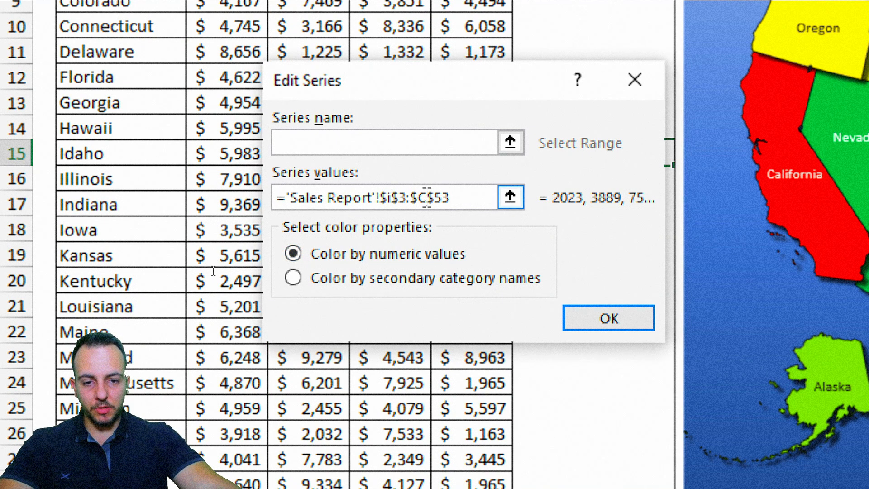
pyautogui.press('BackSpace')
pyautogui.write('I')
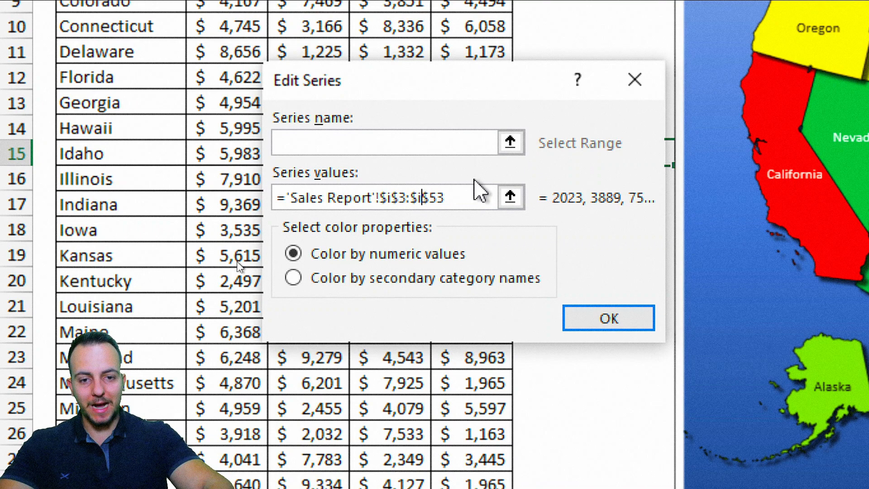
pyautogui.click(606, 321)
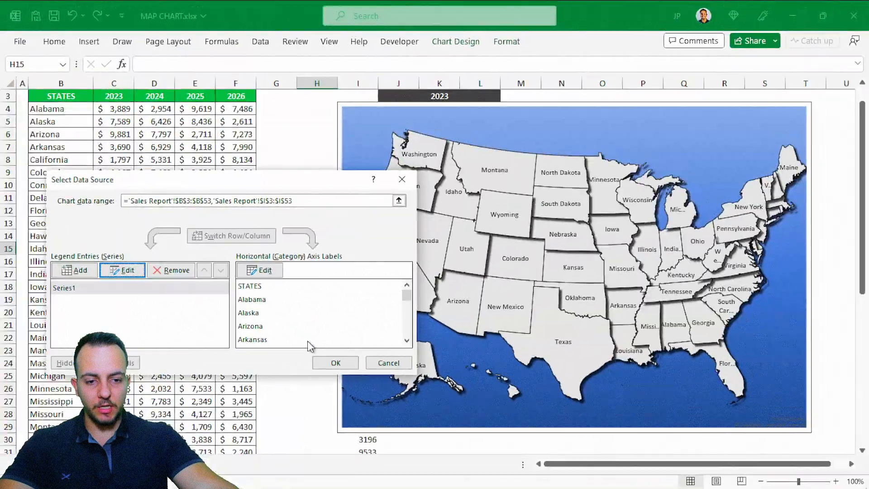
pyautogui.click(335, 362)
pyautogui.click(293, 197)
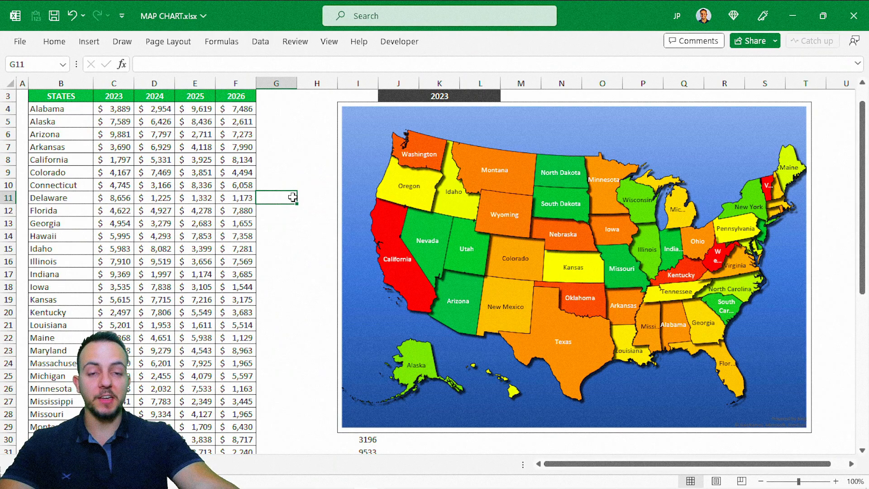
# Step: Test the linked map chart by setting the year in cell J3 to 2025, 2026 and 2023 in turn
pyautogui.scroll(1, 292, 197)
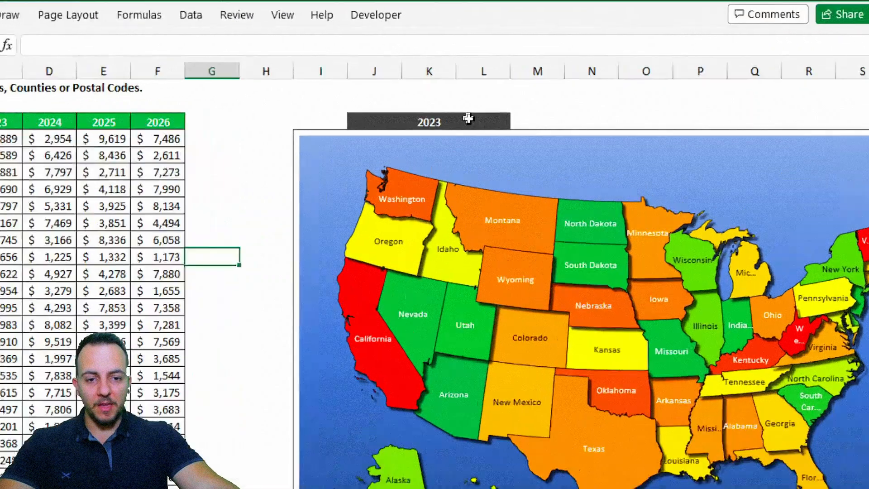
pyautogui.click(490, 119)
pyautogui.click(505, 121)
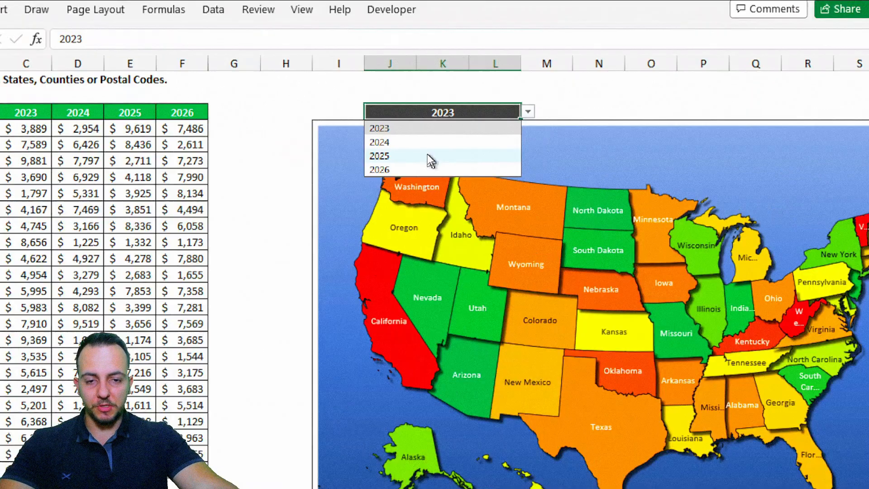
pyautogui.click(362, 192)
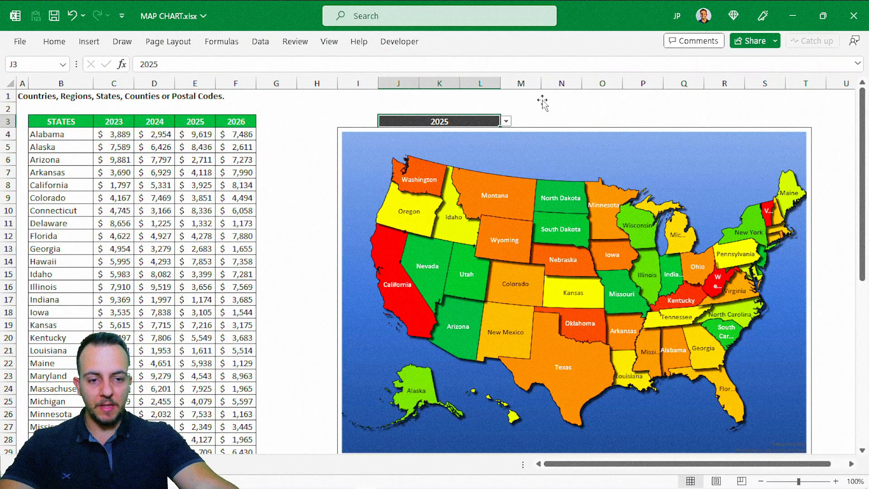
pyautogui.click(505, 121)
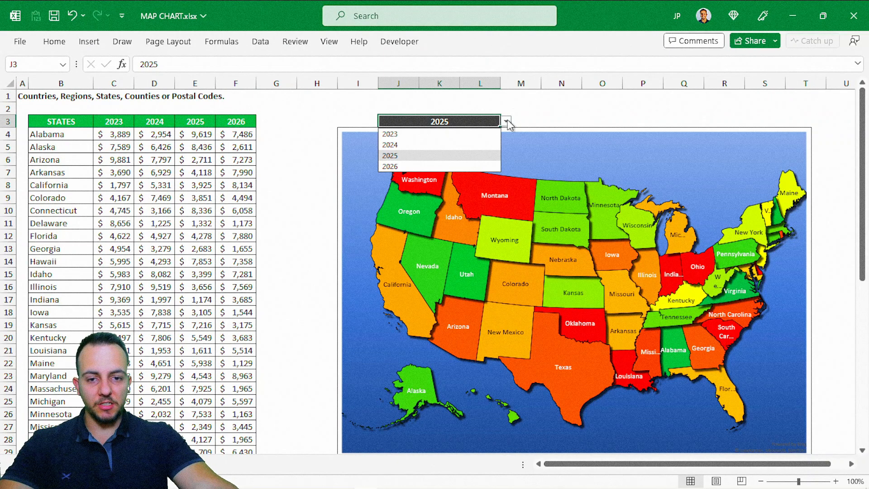
pyautogui.click(426, 166)
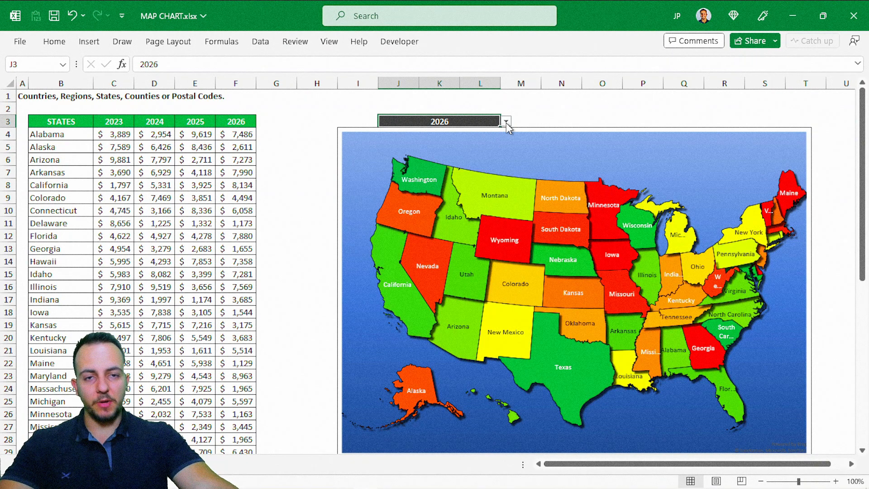
pyautogui.click(505, 122)
pyautogui.click(453, 134)
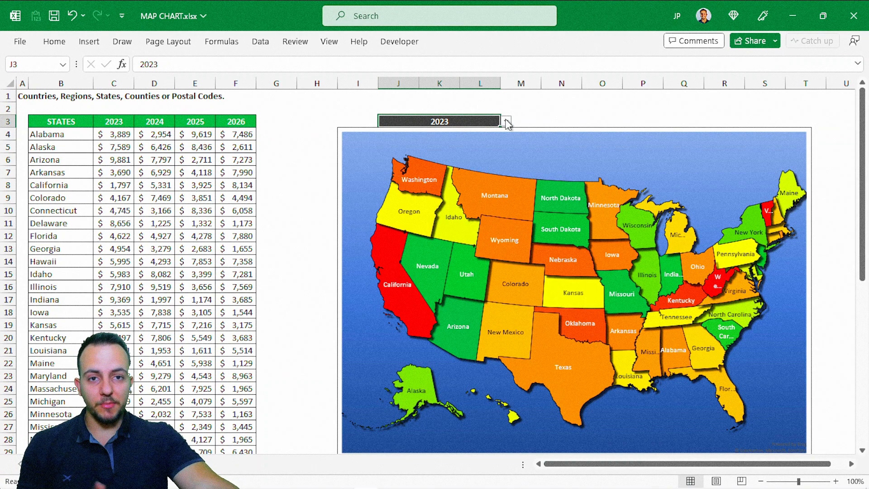
# Step: Set the year in cell J3 above the map to 2024 and reopen its list of years
pyautogui.click(505, 121)
pyautogui.click(453, 144)
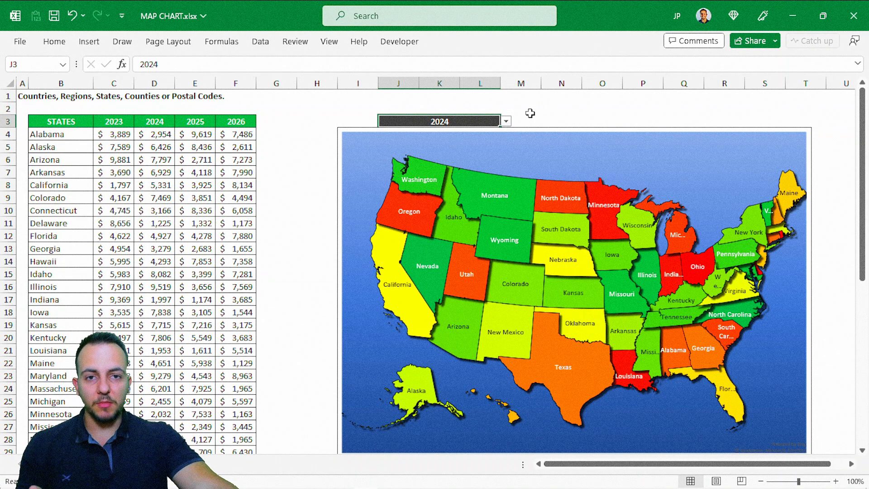
pyautogui.click(506, 122)
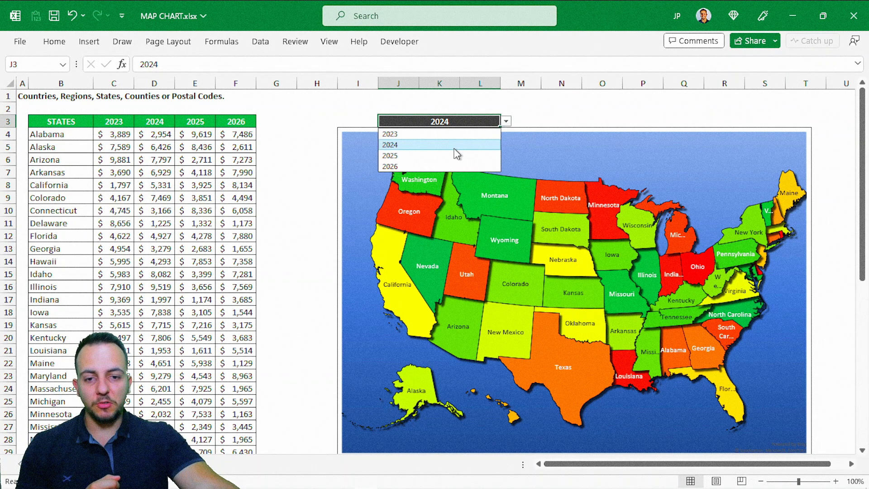